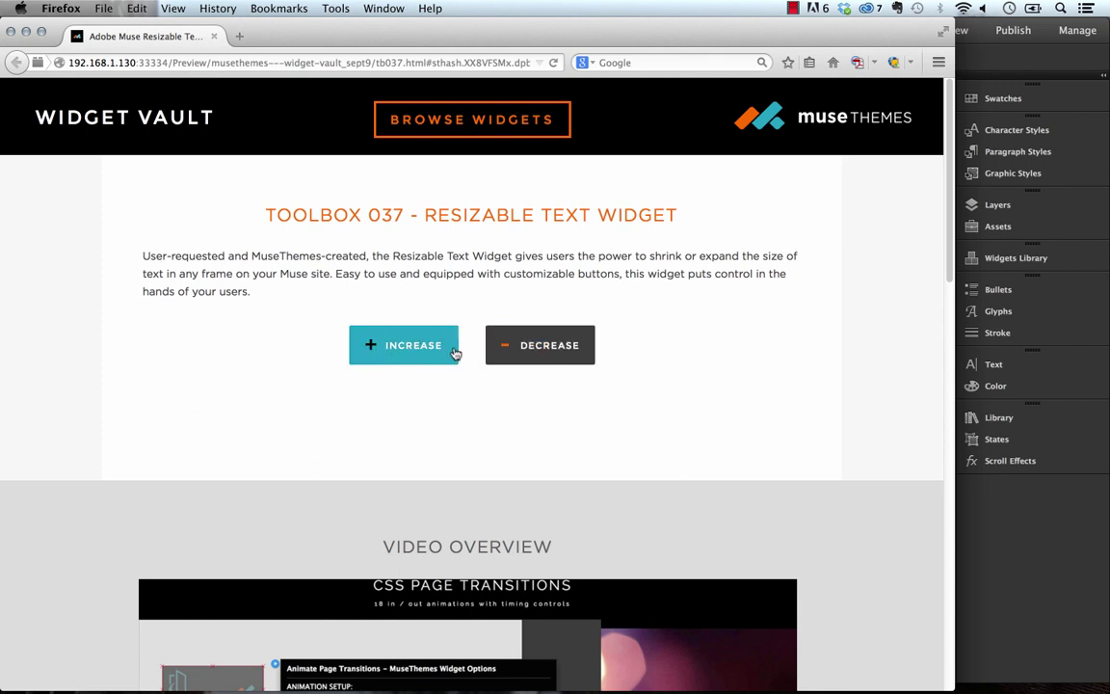
Enlarge the demo paragraph text step by step with the Increase button.
{"action": "left_click", "coordinate": [408, 356]}
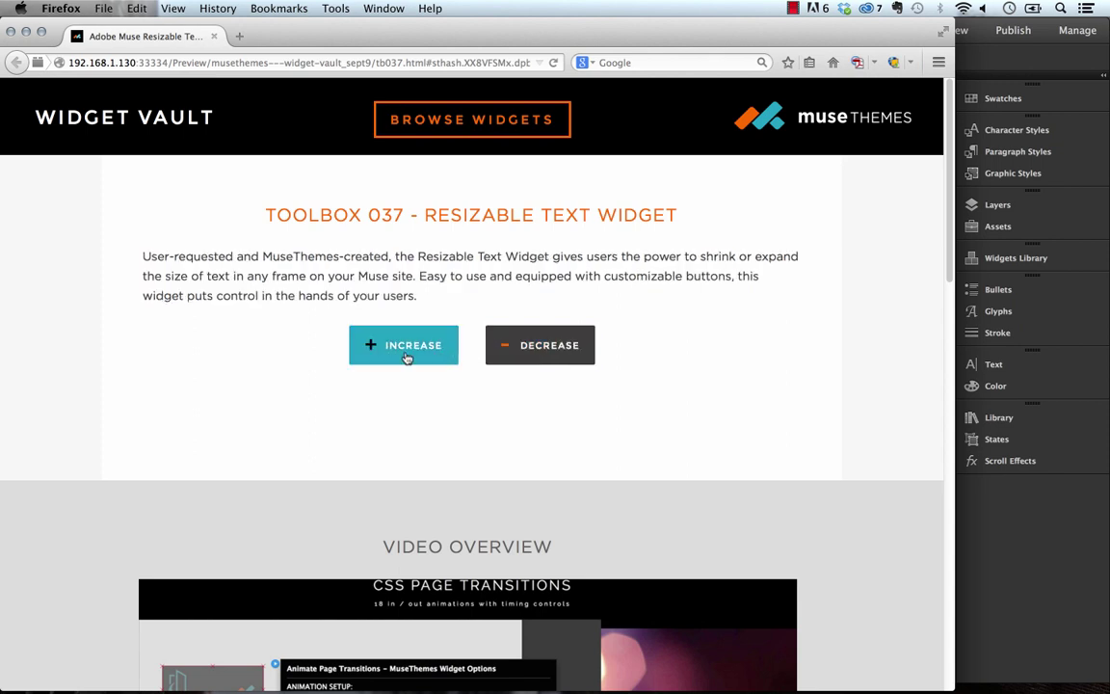
{"action": "left_click", "coordinate": [413, 356]}
{"action": "left_click", "coordinate": [417, 356]}
{"action": "left_click", "coordinate": [428, 382]}
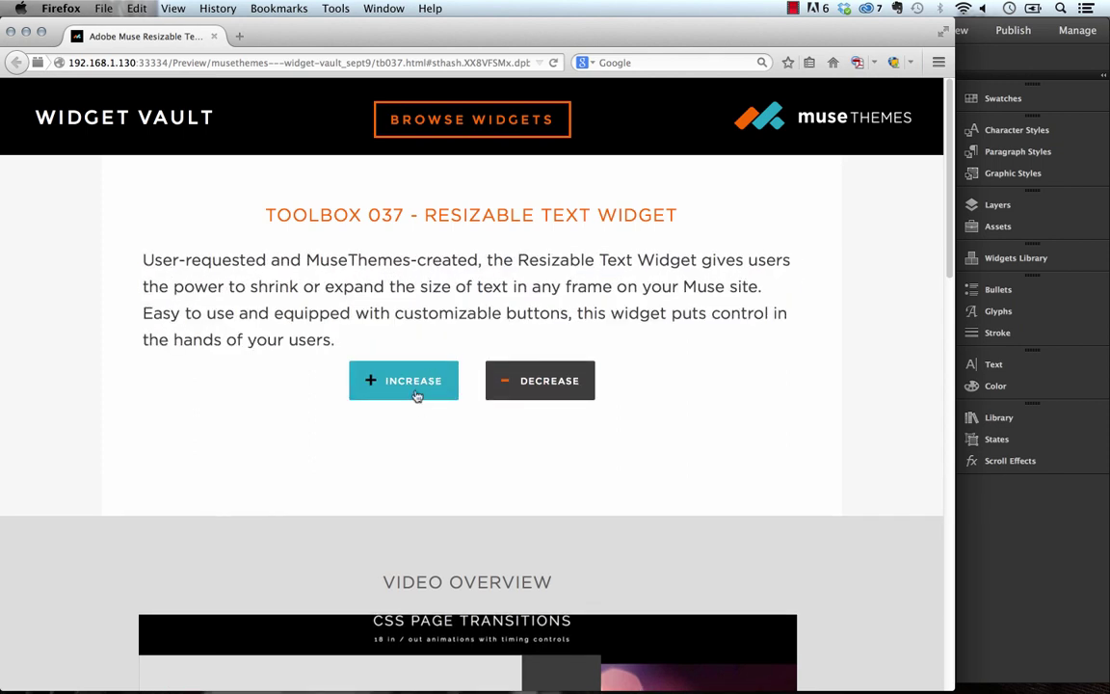
{"action": "left_click", "coordinate": [417, 395]}
{"action": "left_click", "coordinate": [421, 402]}
{"action": "left_click", "coordinate": [421, 398]}
{"action": "left_click", "coordinate": [426, 424]}
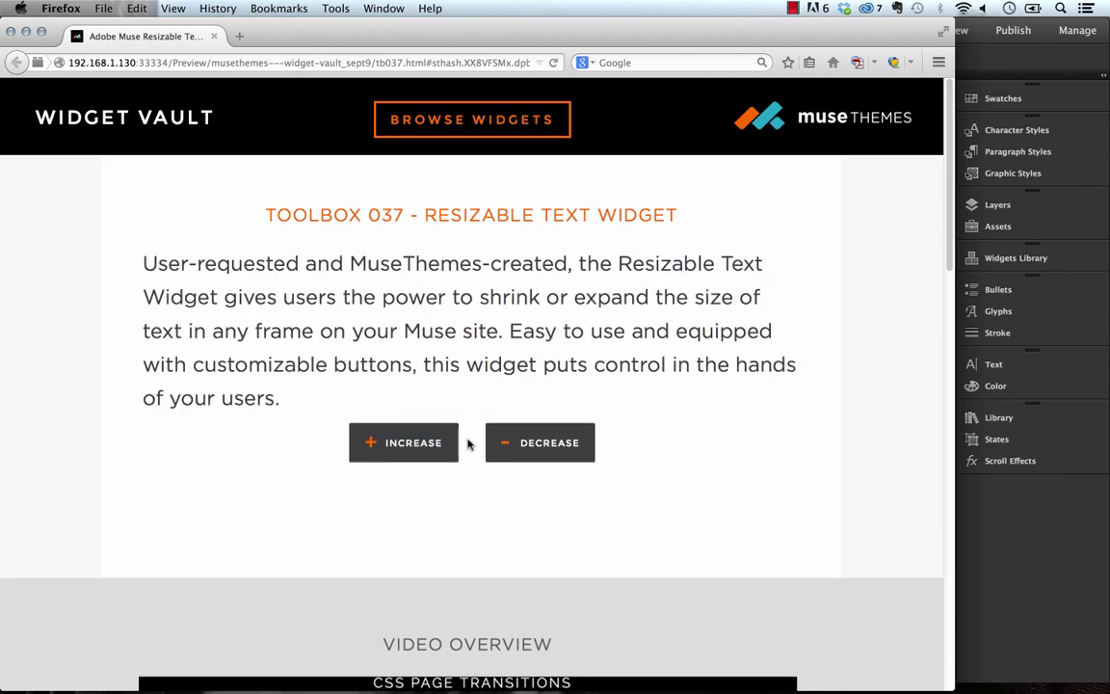
Shrink the demo paragraph text back down to its normal size.
{"action": "left_click", "coordinate": [501, 438]}
{"action": "left_click", "coordinate": [525, 431]}
{"action": "left_click", "coordinate": [560, 396]}
{"action": "left_click", "coordinate": [555, 397]}
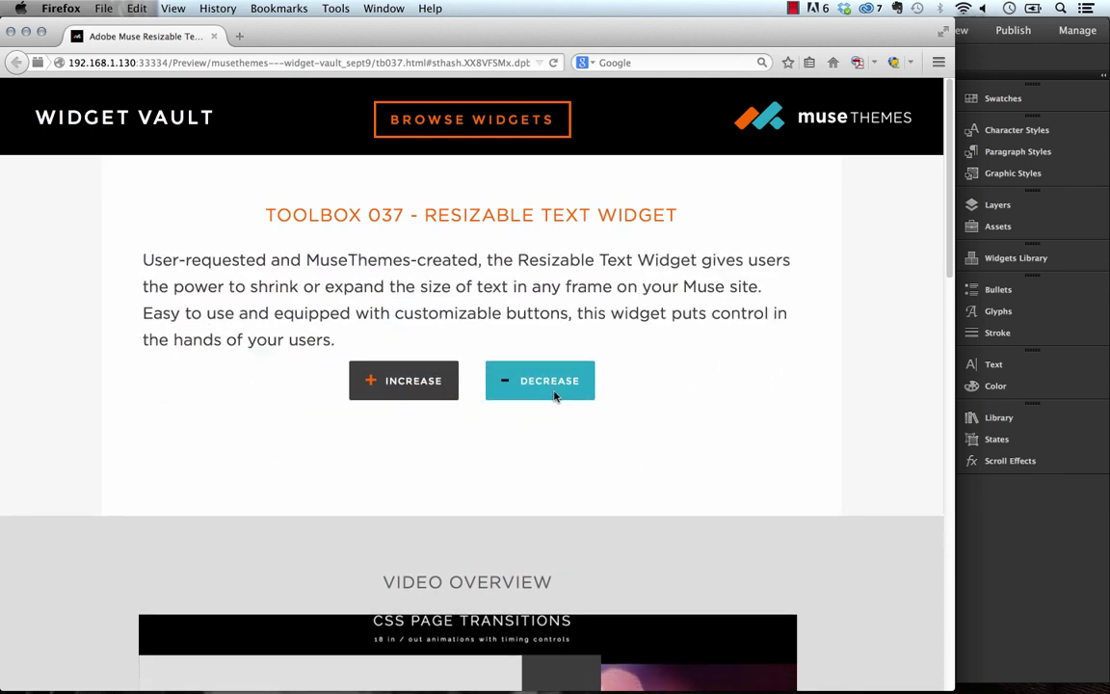
{"action": "left_click", "coordinate": [555, 390]}
{"action": "left_click", "coordinate": [547, 372]}
{"action": "left_click", "coordinate": [533, 349]}
{"action": "left_click", "coordinate": [547, 347]}
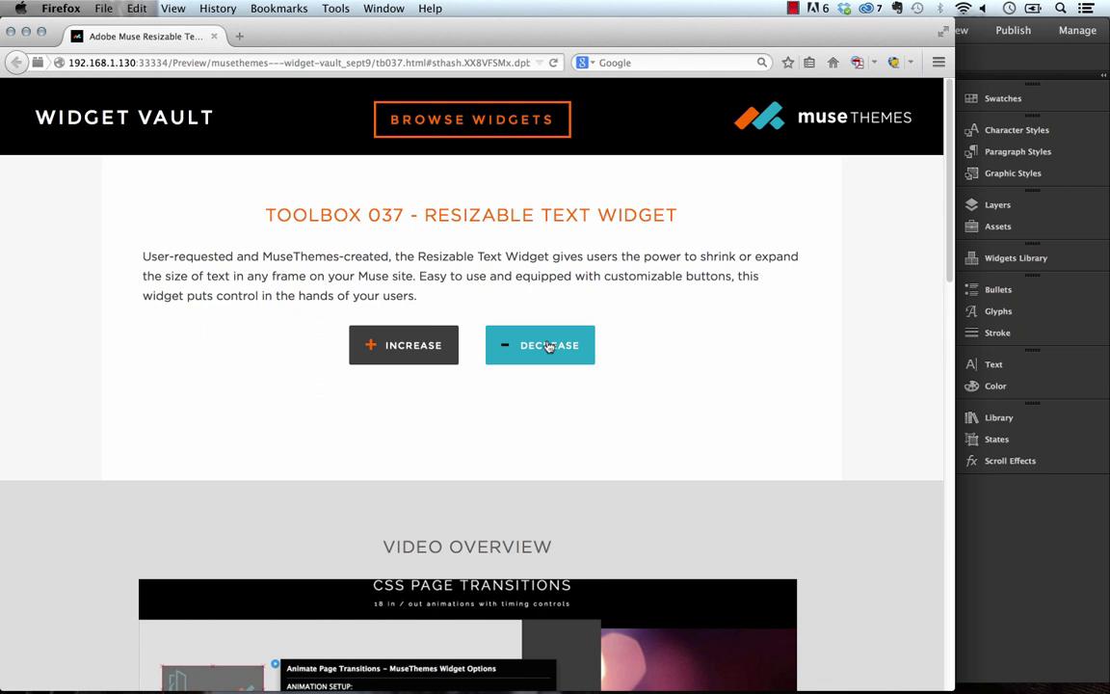
{"action": "left_click", "coordinate": [547, 347]}
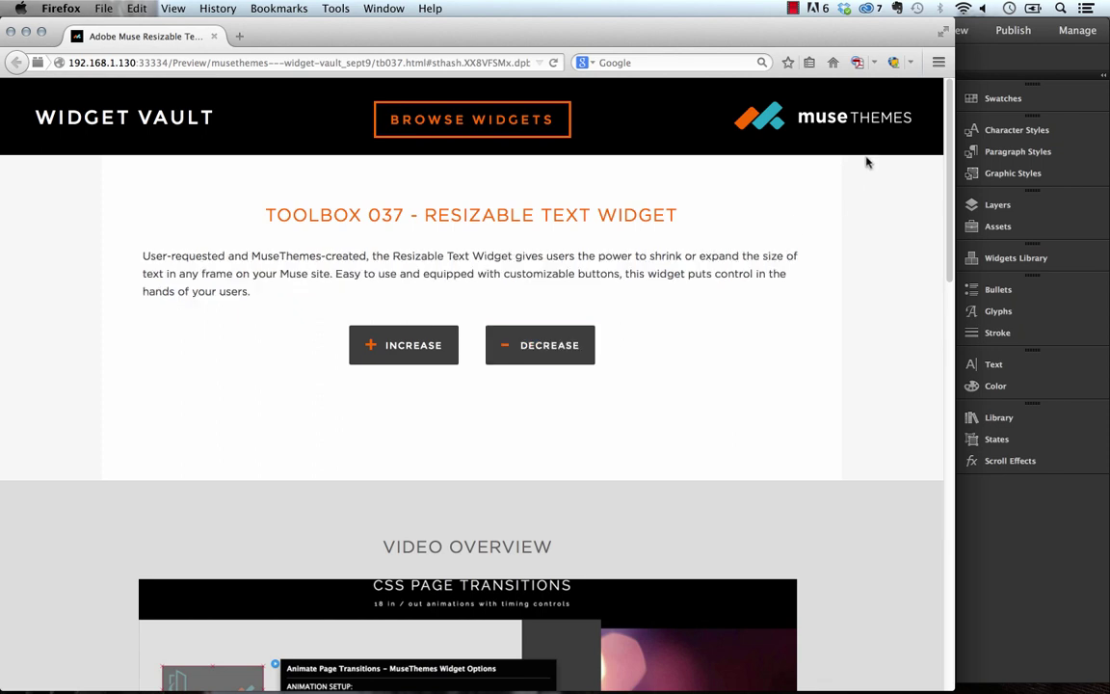
Back in Muse, create a new site named Website-2.
{"action": "left_click", "coordinate": [1003, 62]}
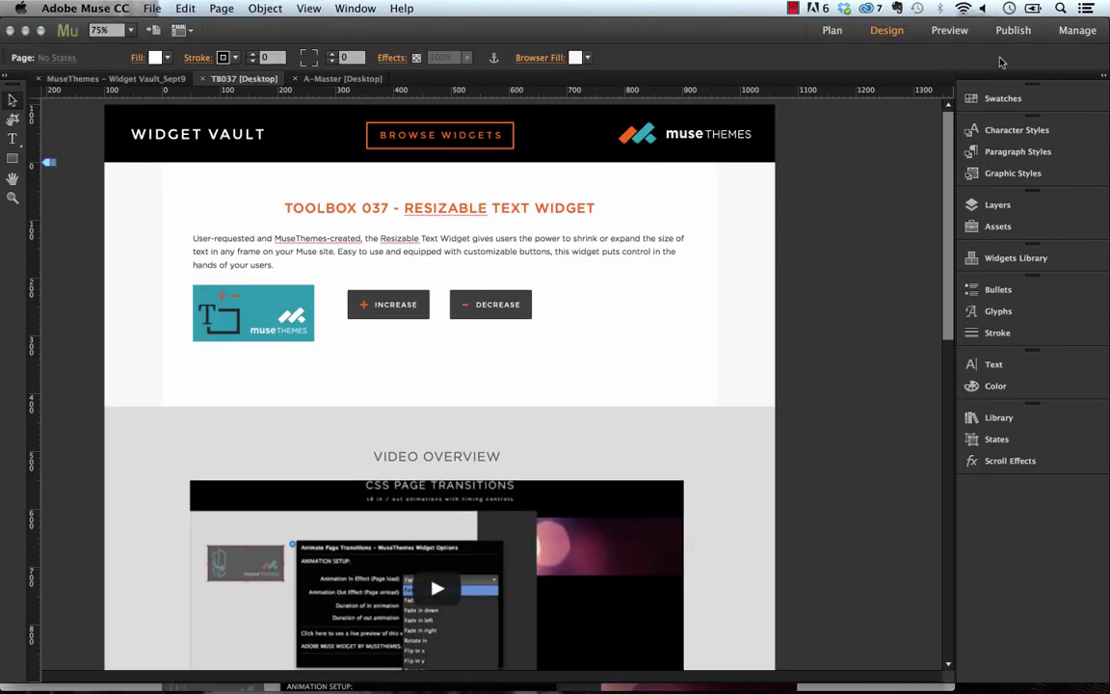
{"action": "left_click", "coordinate": [152, 8]}
{"action": "left_click", "coordinate": [199, 359]}
{"action": "left_click", "coordinate": [713, 429]}
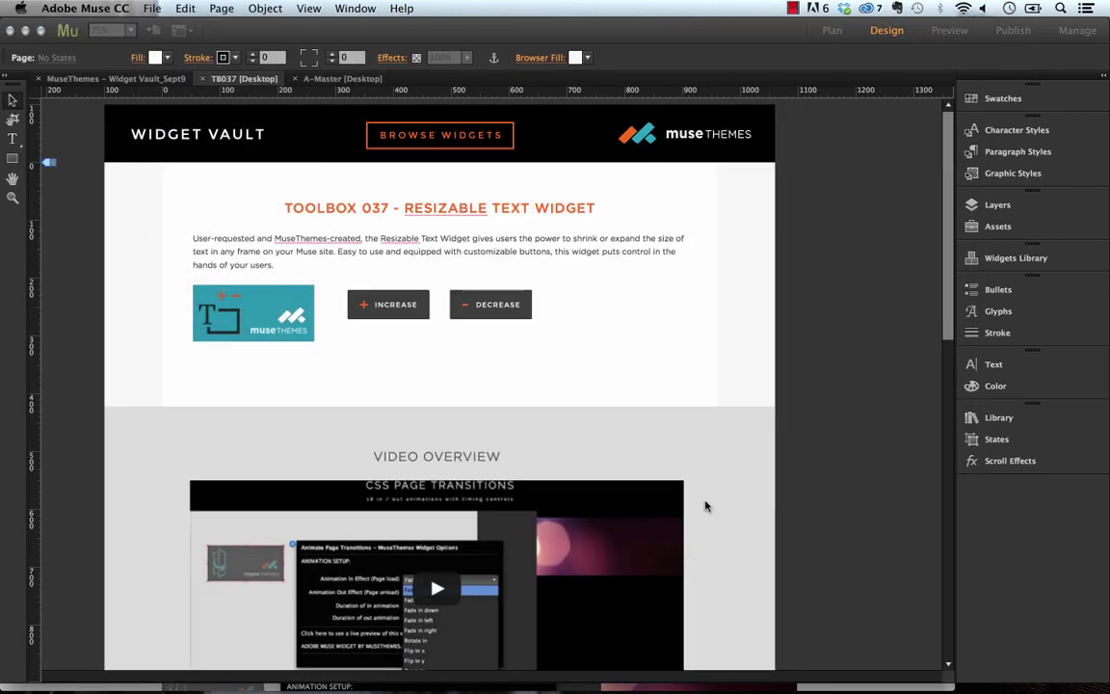
Drag the '037 – Resizable Text Tool' widget from the Library onto the Home page.
{"action": "double_click", "coordinate": [213, 206]}
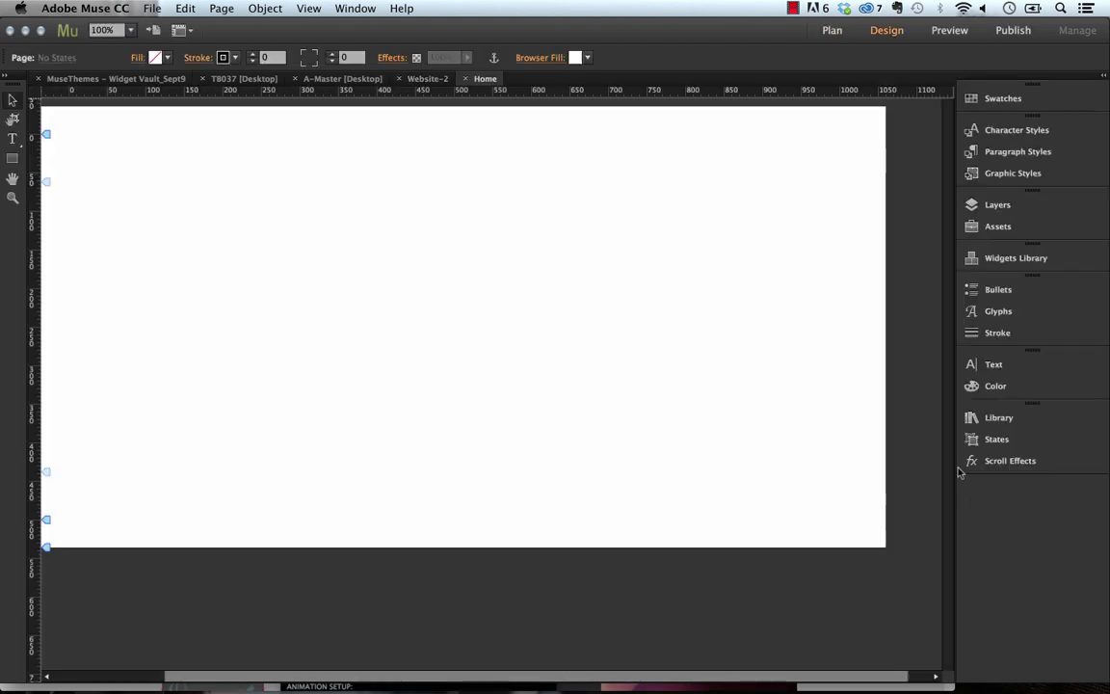
{"action": "left_click", "coordinate": [1000, 419]}
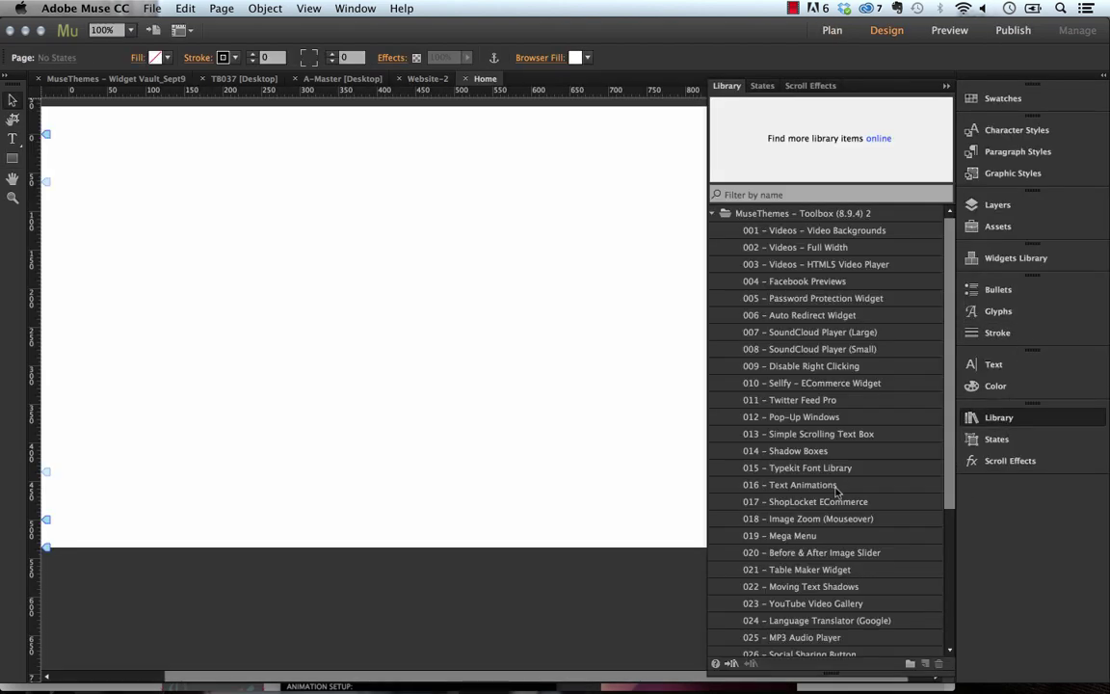
{"action": "scroll", "coordinate": [836, 493], "scroll_direction": "down", "scroll_amount": 5}
{"action": "left_click", "coordinate": [804, 637]}
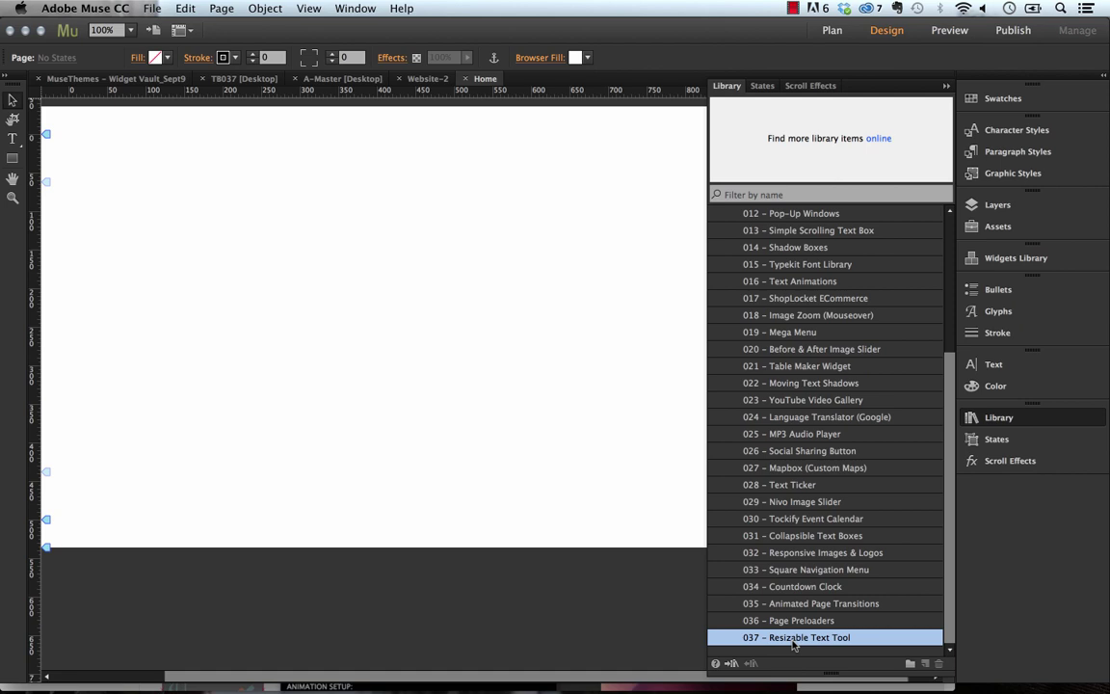
{"action": "left_click_drag", "start_coordinate": [805, 640], "coordinate": [149, 200]}
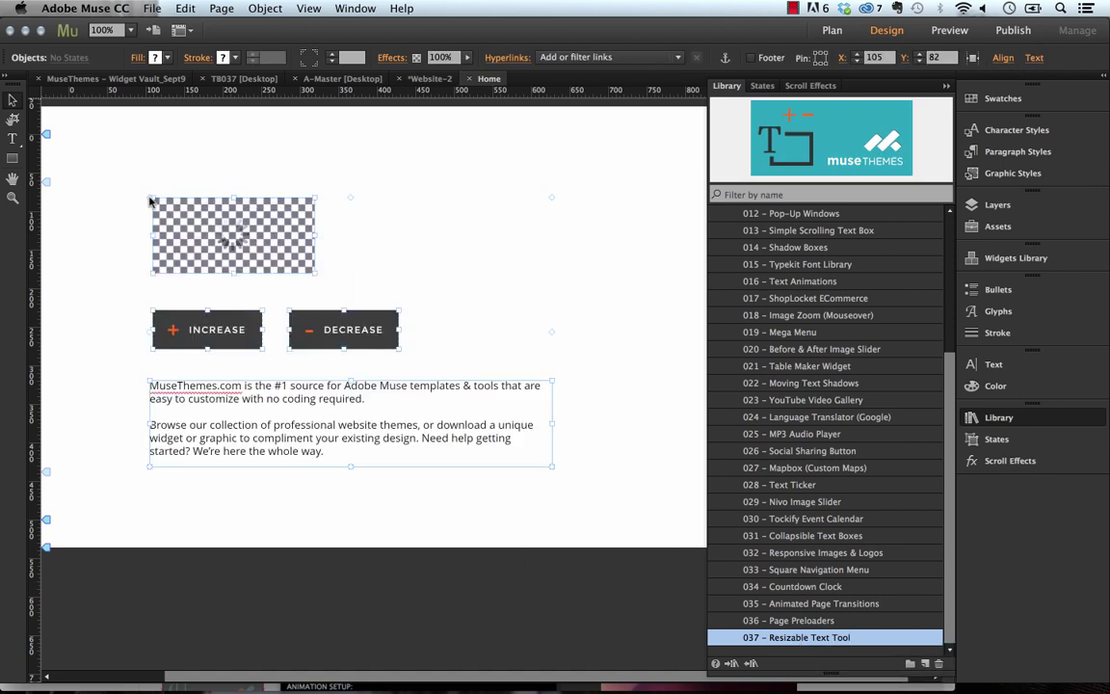
Collapse the Library, glance at the widget's options, then inspect the DECREASE button and text frame.
{"action": "left_click", "coordinate": [945, 86]}
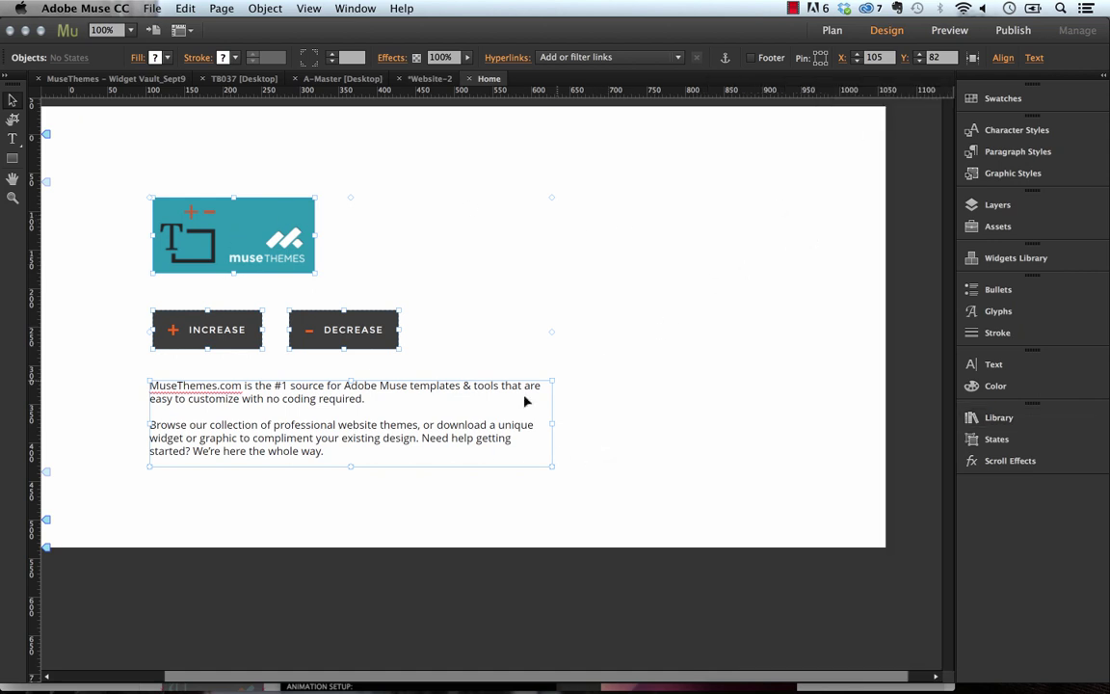
{"action": "left_click", "coordinate": [741, 347]}
{"action": "left_click", "coordinate": [228, 236]}
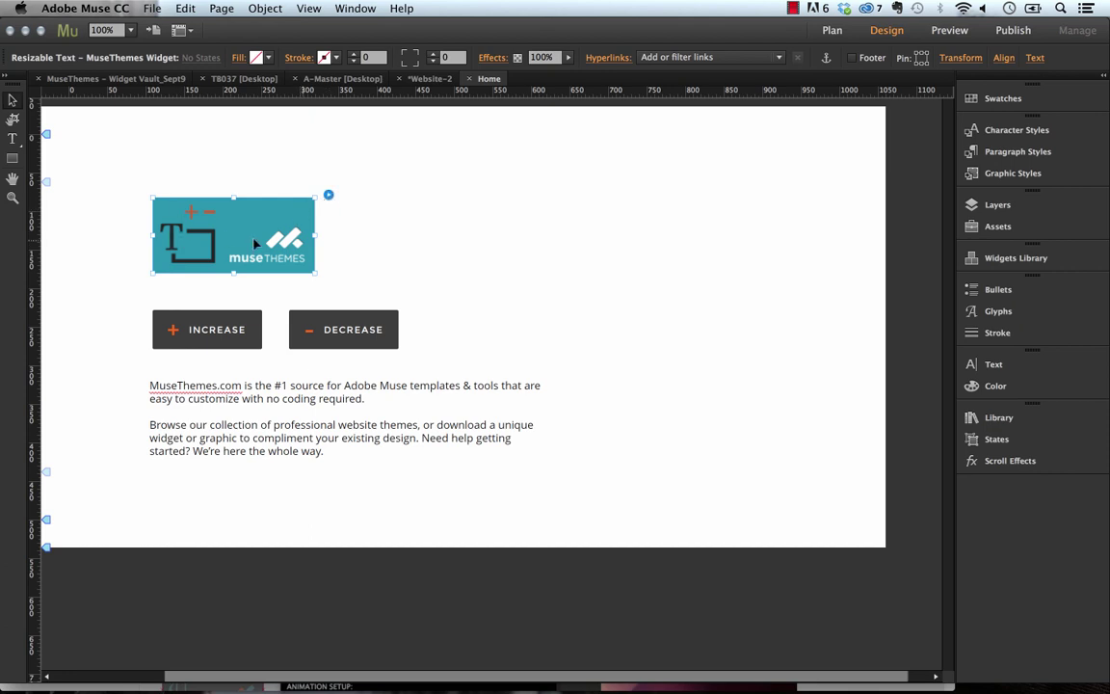
{"action": "left_click", "coordinate": [328, 194]}
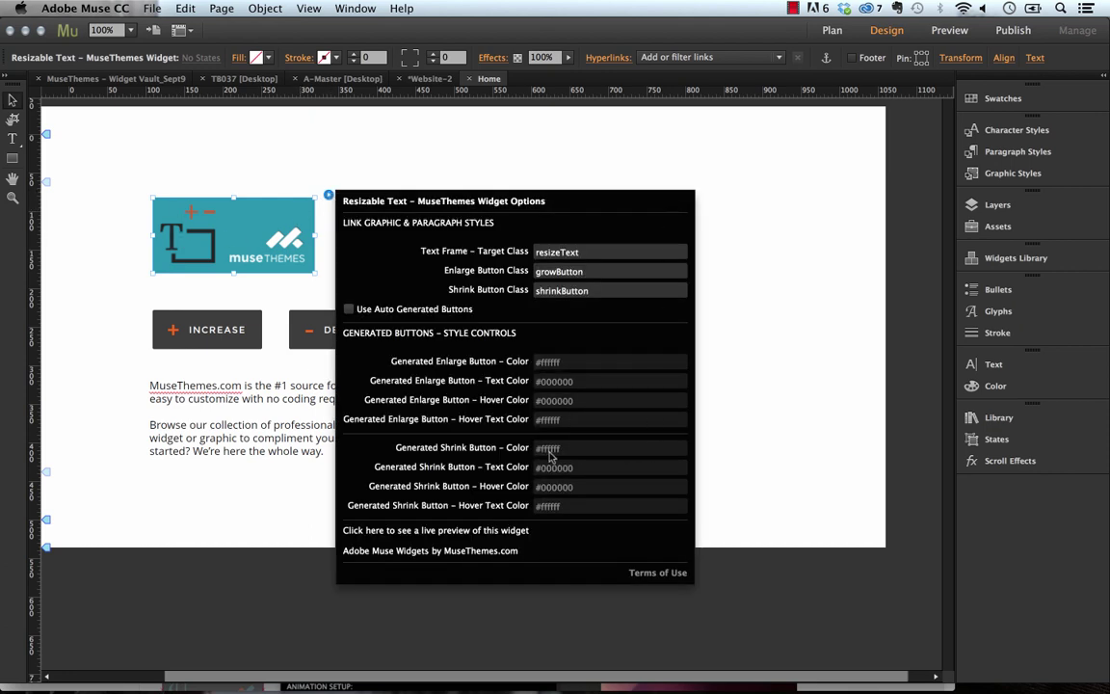
{"action": "key", "text": "Escape"}
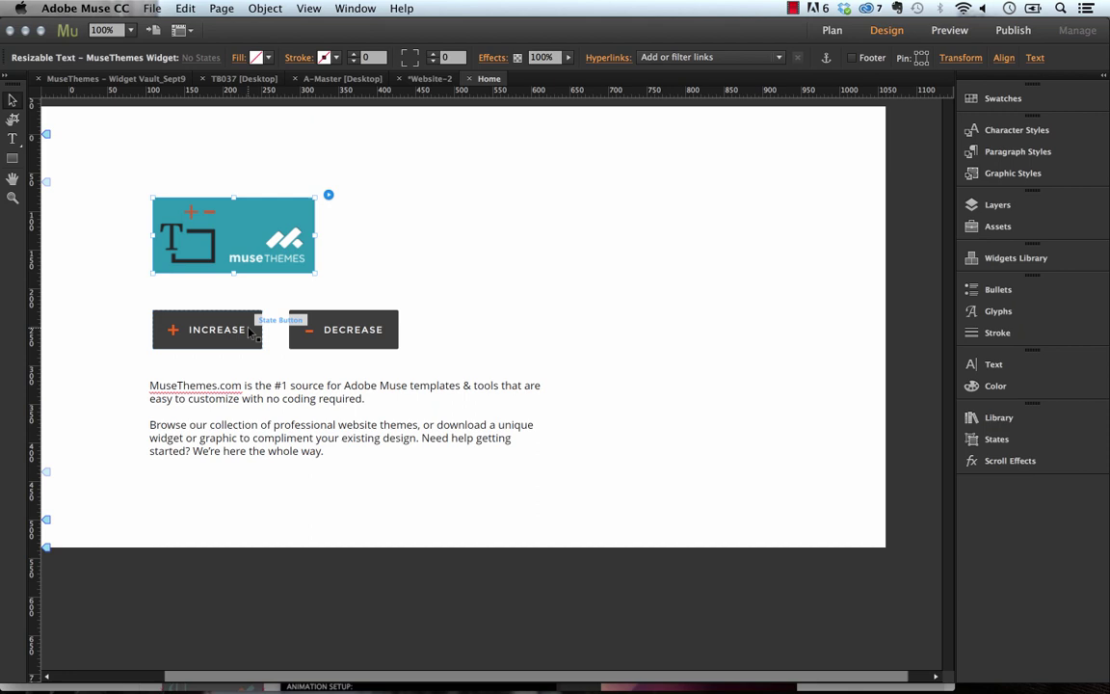
{"action": "left_click", "coordinate": [328, 329]}
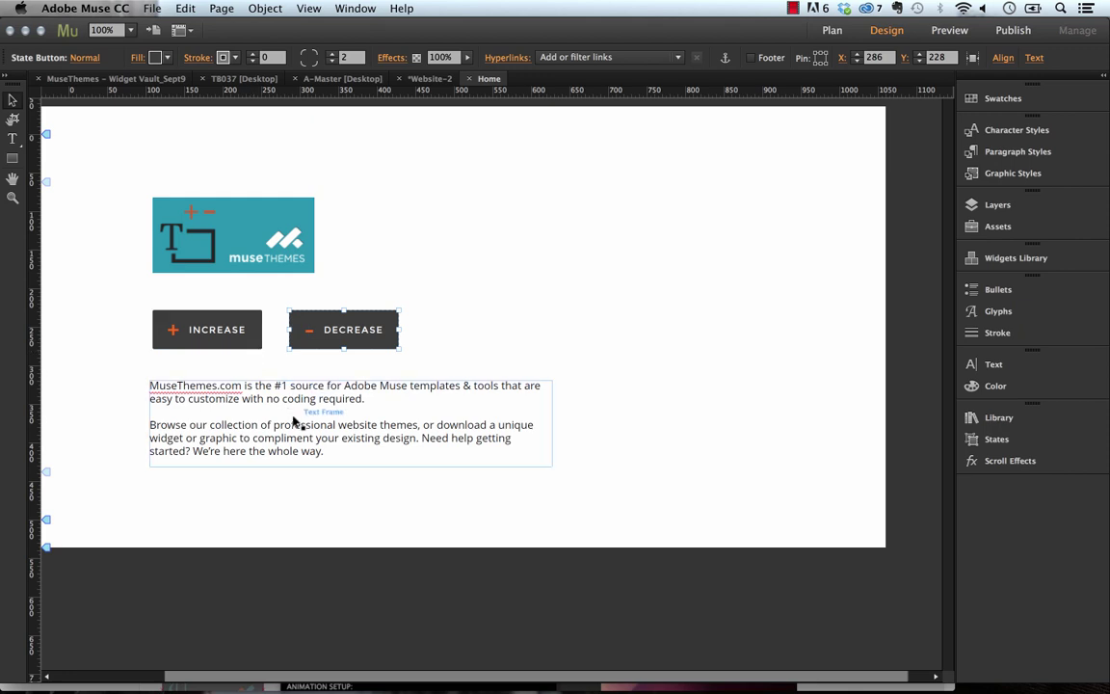
{"action": "left_click", "coordinate": [350, 421]}
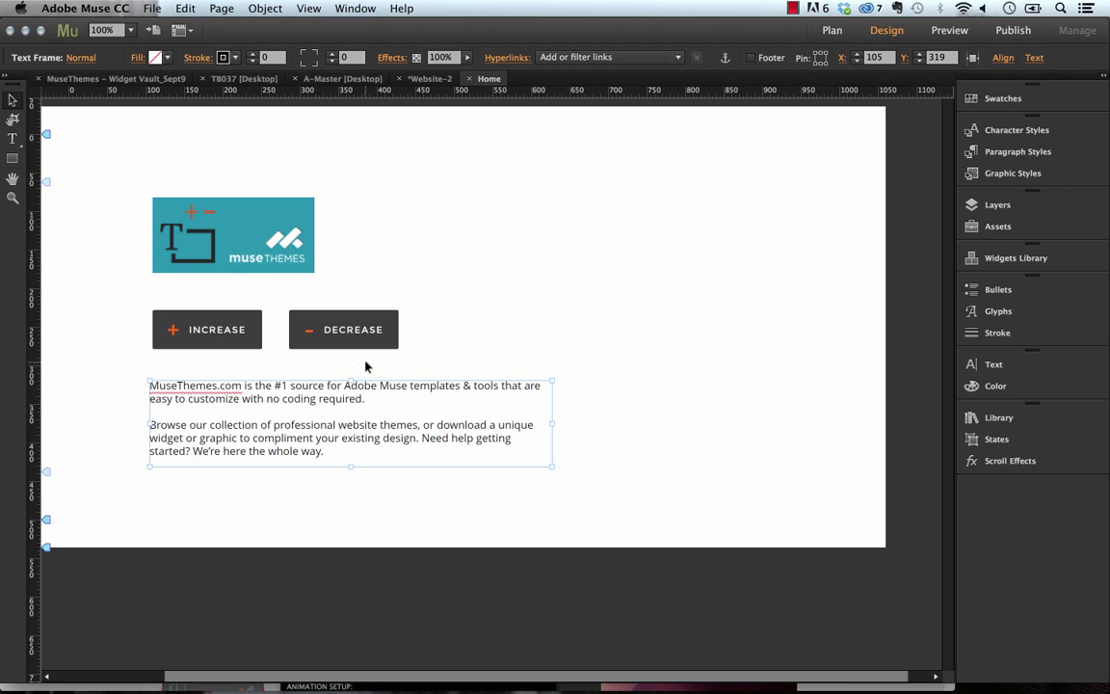
{"action": "left_click", "coordinate": [531, 283]}
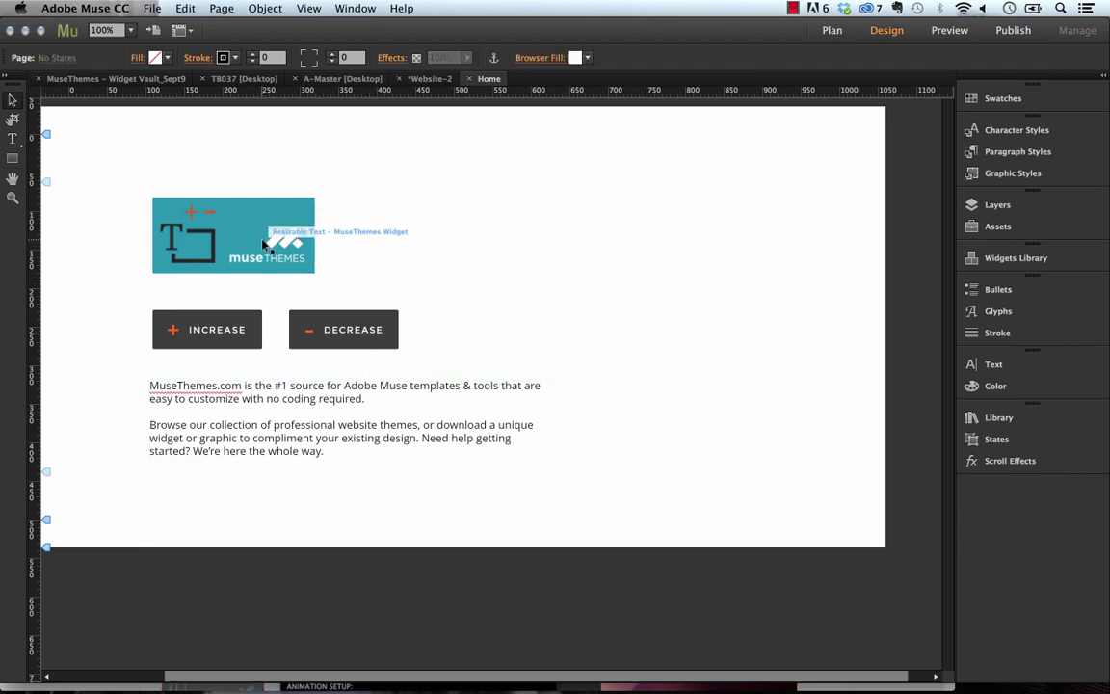
{"action": "left_click", "coordinate": [294, 217]}
{"action": "left_click", "coordinate": [329, 195]}
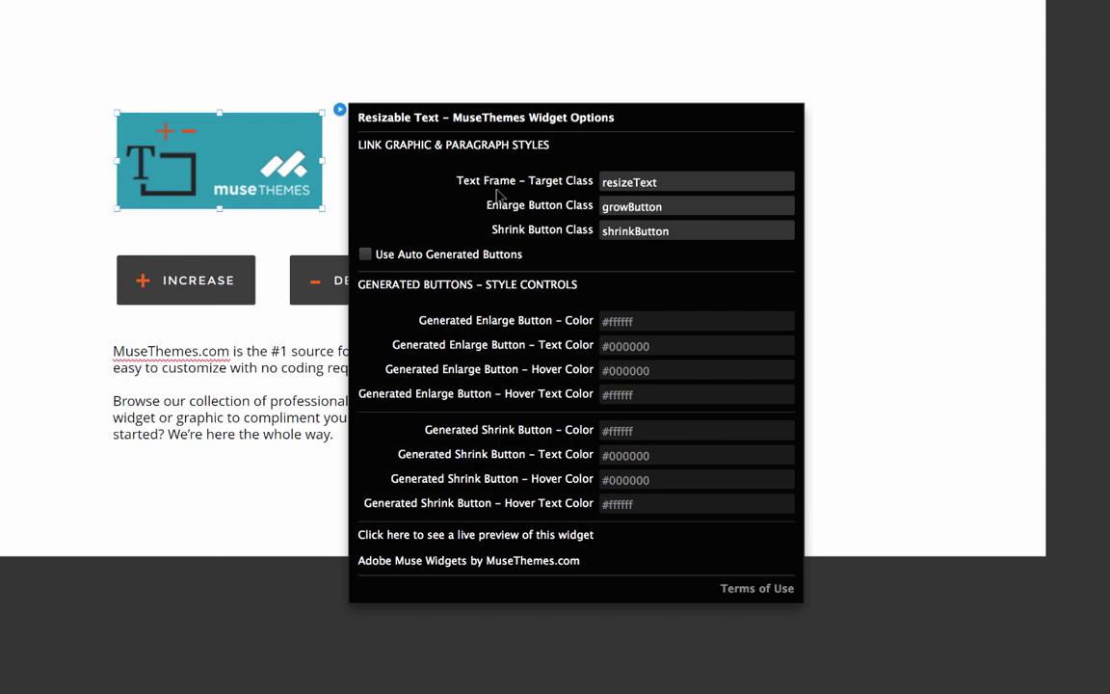
{"action": "left_click", "coordinate": [488, 87]}
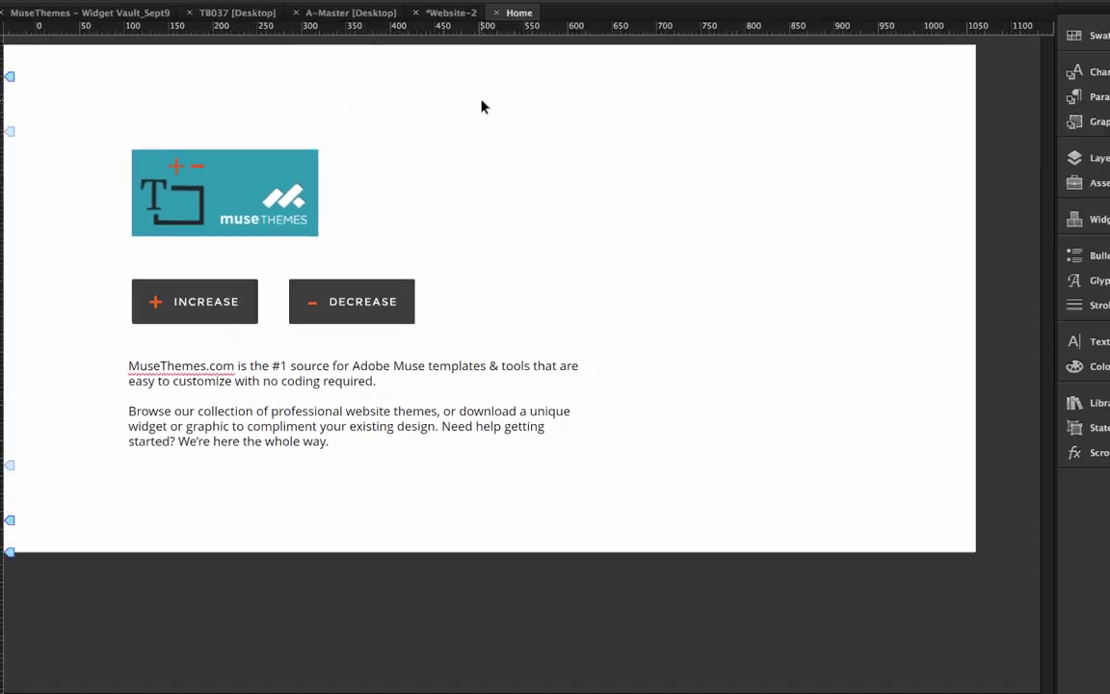
Draw a text frame on the page's right containing 'Sample text box'.
{"action": "left_click", "coordinate": [12, 138]}
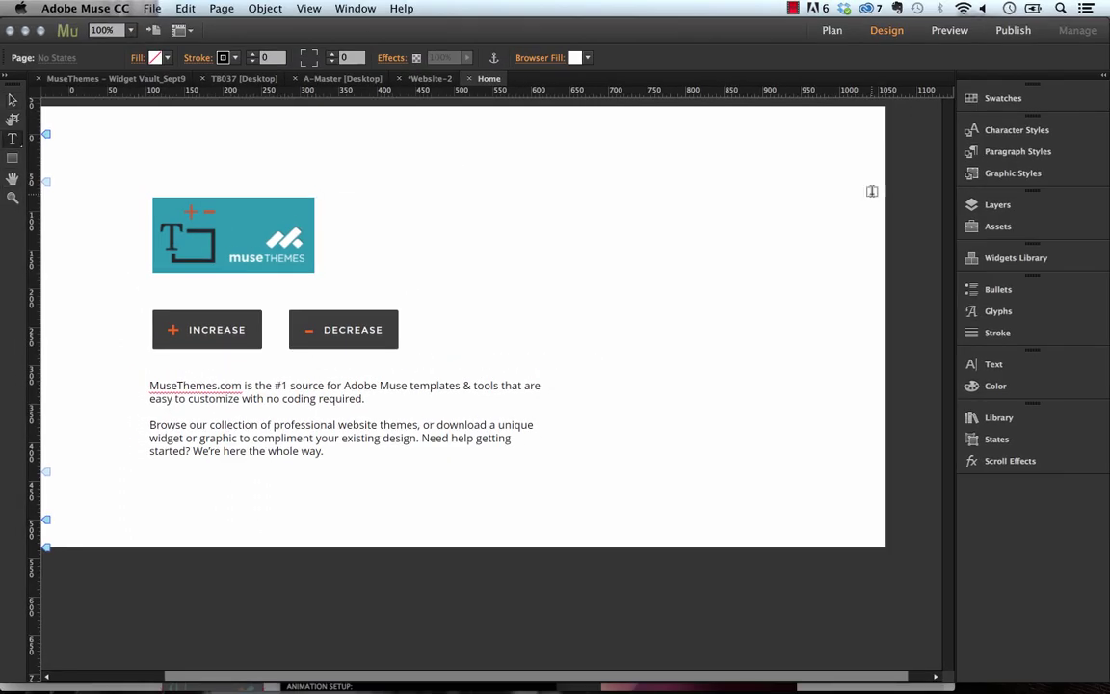
{"action": "left_click_drag", "start_coordinate": [562, 168], "coordinate": [812, 386]}
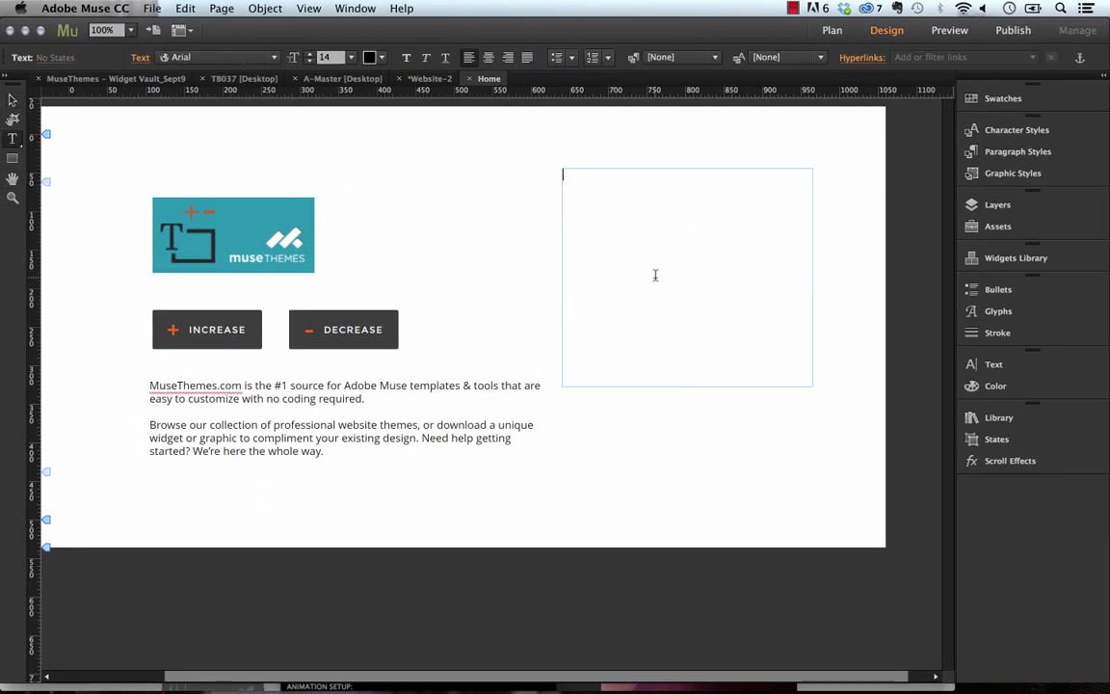
{"action": "type", "text": "Sample text box"}
{"action": "left_click", "coordinate": [13, 99]}
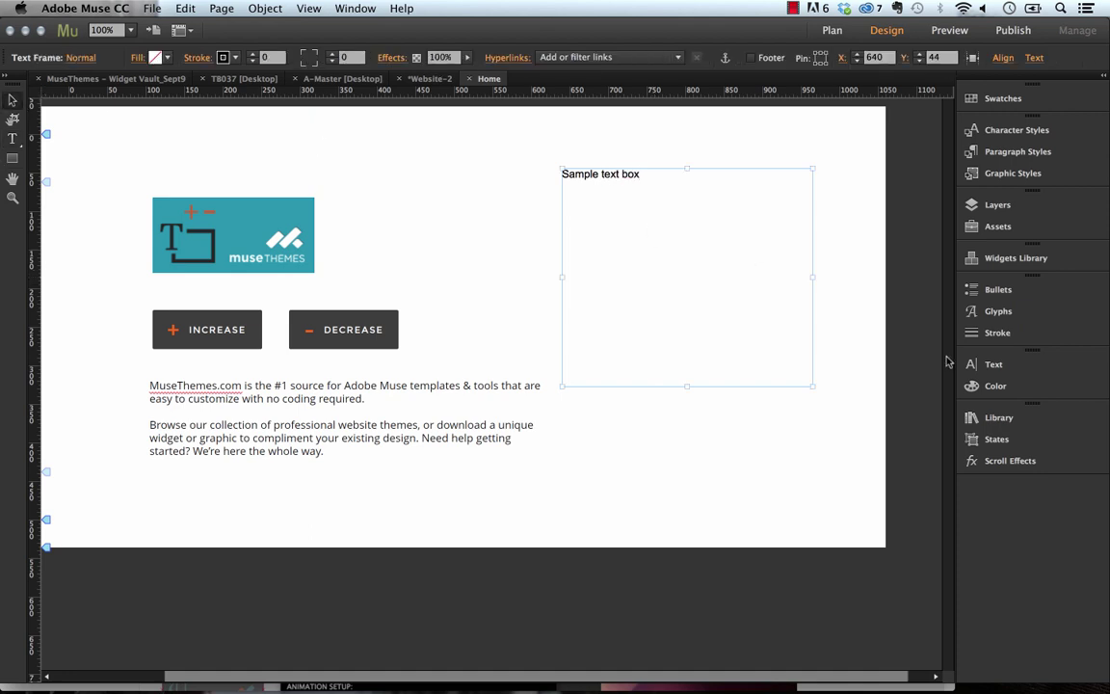
Create a new paragraph style from the text box and name it test.
{"action": "left_click", "coordinate": [1036, 162]}
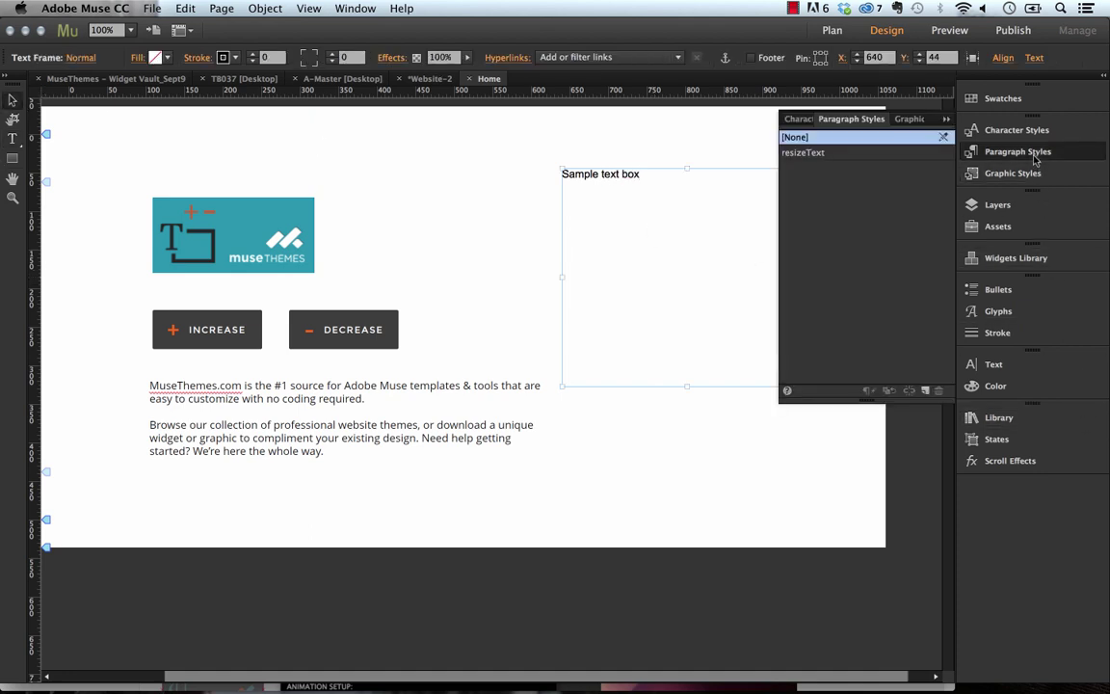
{"action": "left_click", "coordinate": [926, 391]}
{"action": "double_click", "coordinate": [817, 153]}
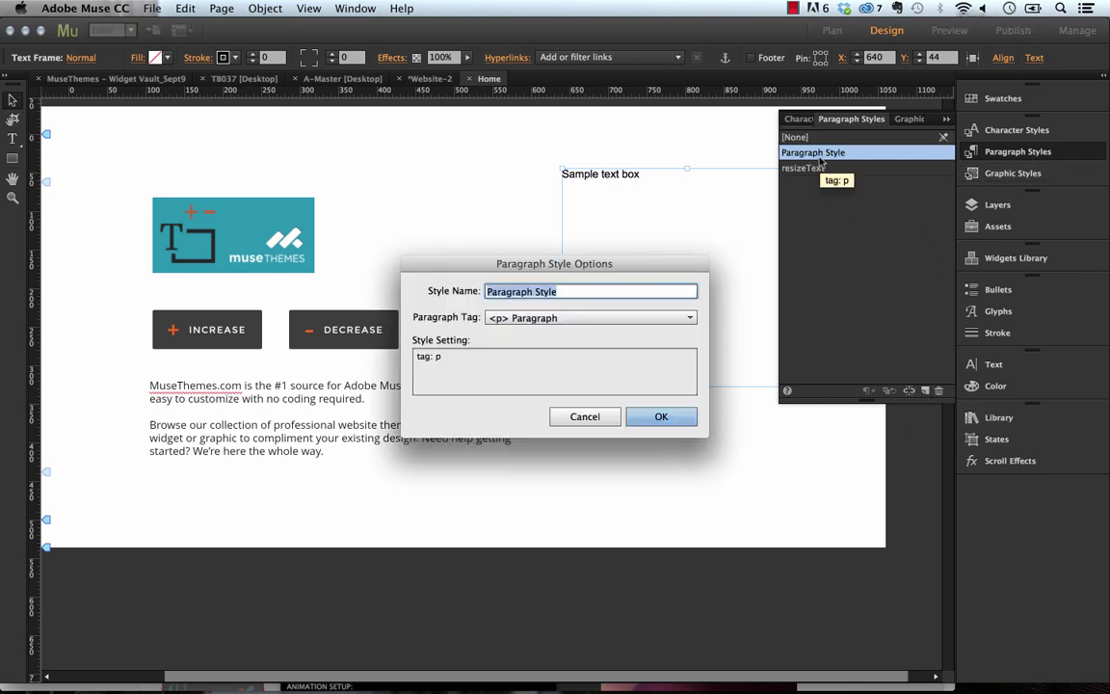
{"action": "type", "text": "test"}
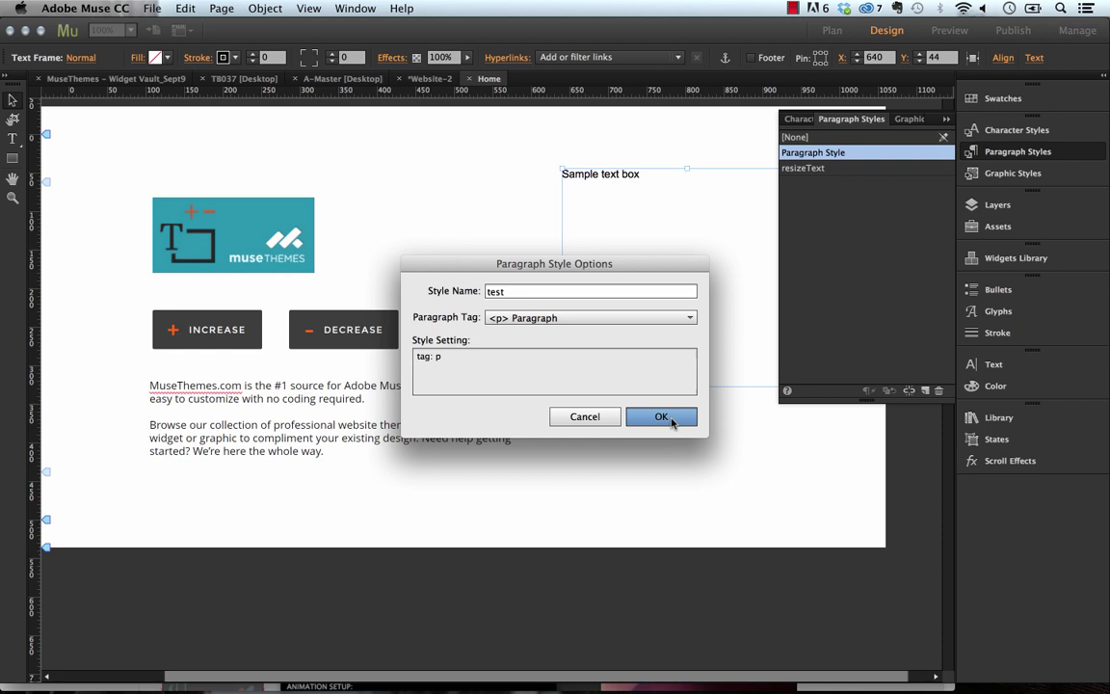
{"action": "left_click", "coordinate": [662, 417]}
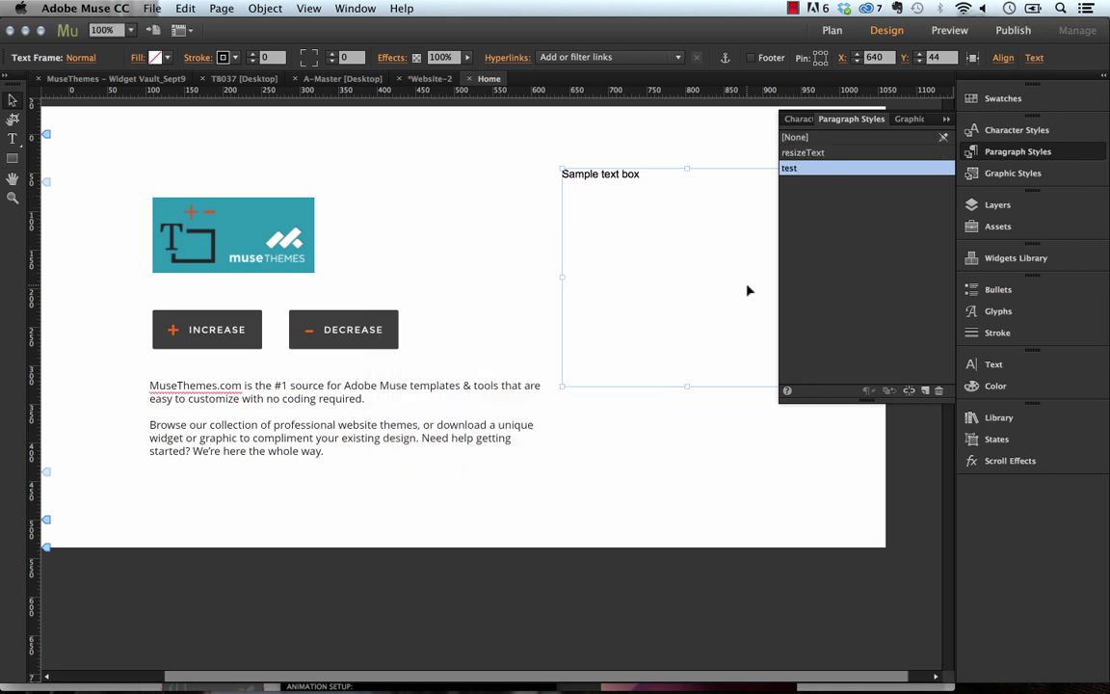
Change the Resizable Text widget's Text Frame target class from resizeText to test.
{"action": "left_click", "coordinate": [426, 208]}
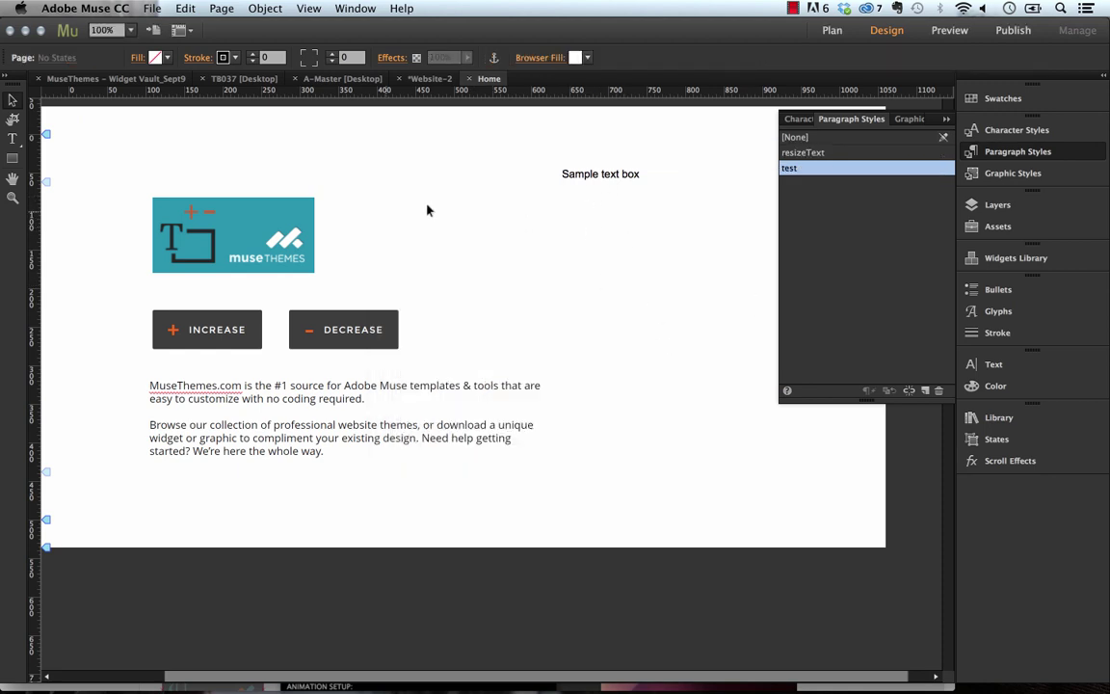
{"action": "left_click", "coordinate": [310, 227]}
{"action": "left_click", "coordinate": [328, 195]}
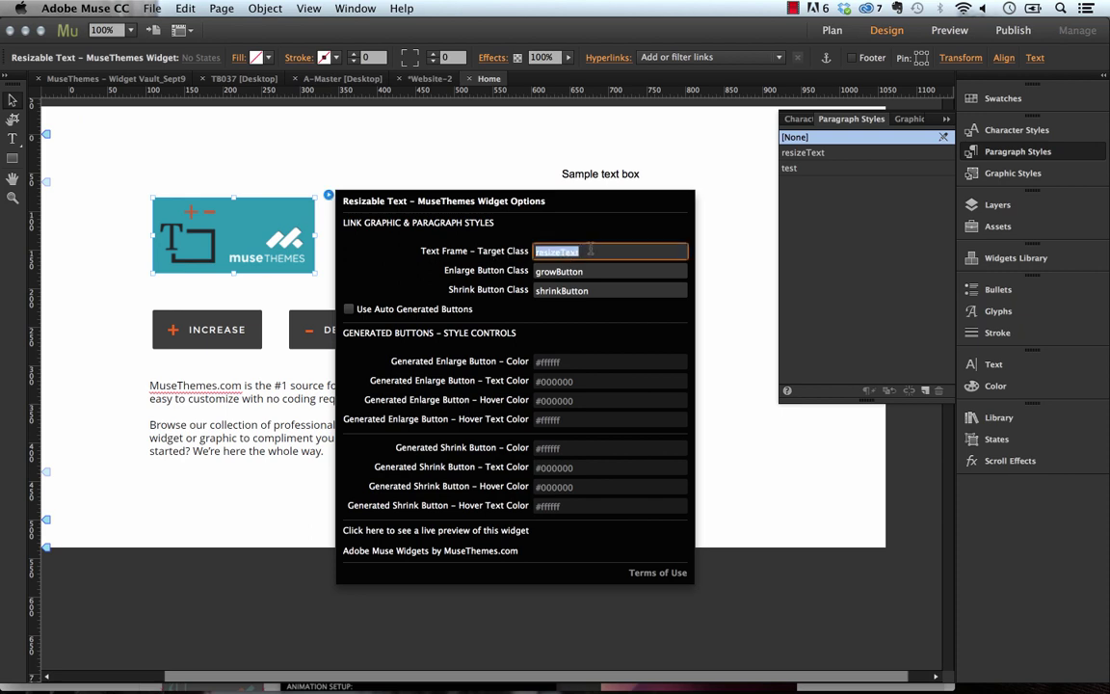
{"action": "type", "text": "test"}
{"action": "key", "text": "Return"}
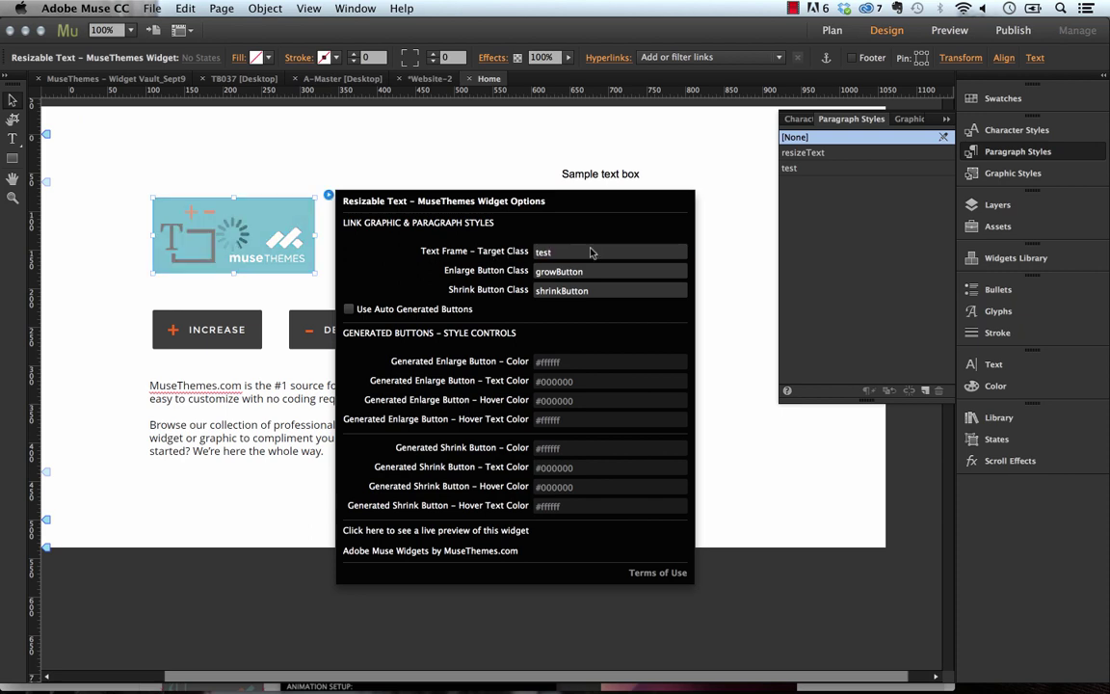
{"action": "left_click", "coordinate": [732, 280]}
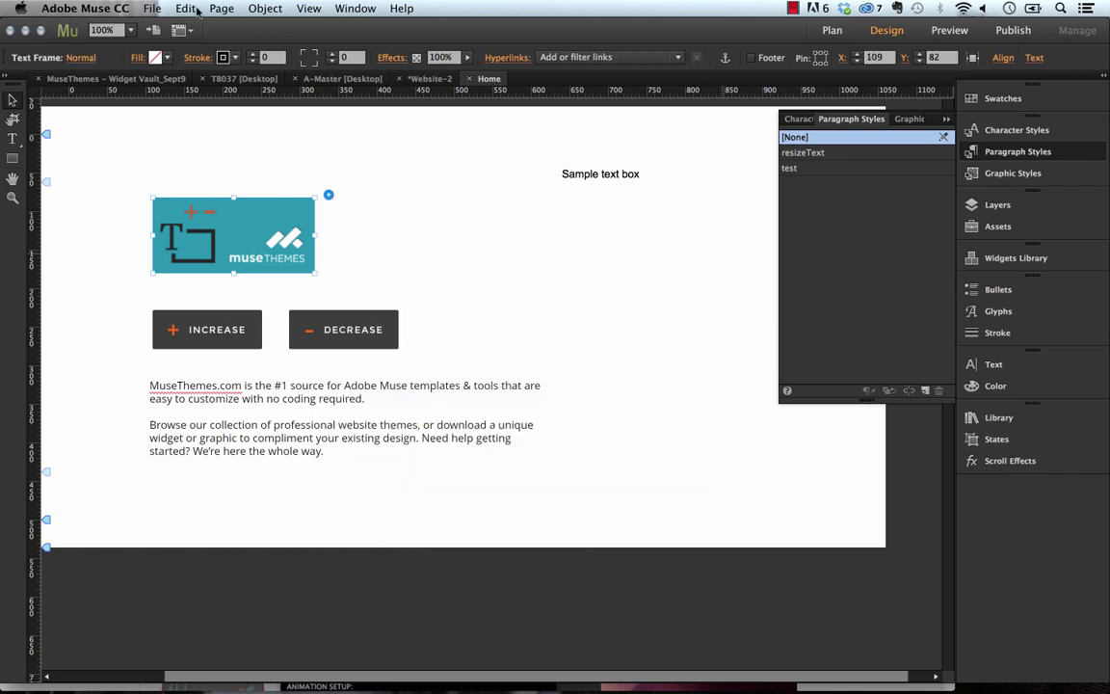
{"action": "left_click", "coordinate": [152, 8]}
Preview the page in Firefox and test INCREASE and DECREASE on the Sample text box.
{"action": "left_click", "coordinate": [208, 292]}
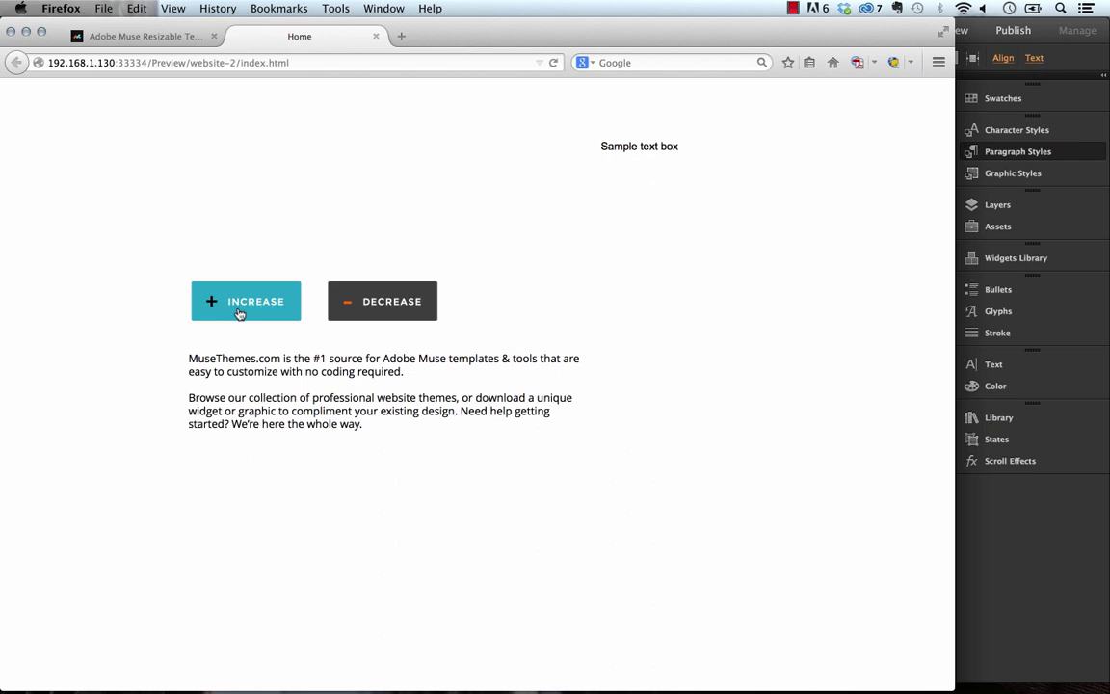
{"action": "left_click", "coordinate": [241, 312]}
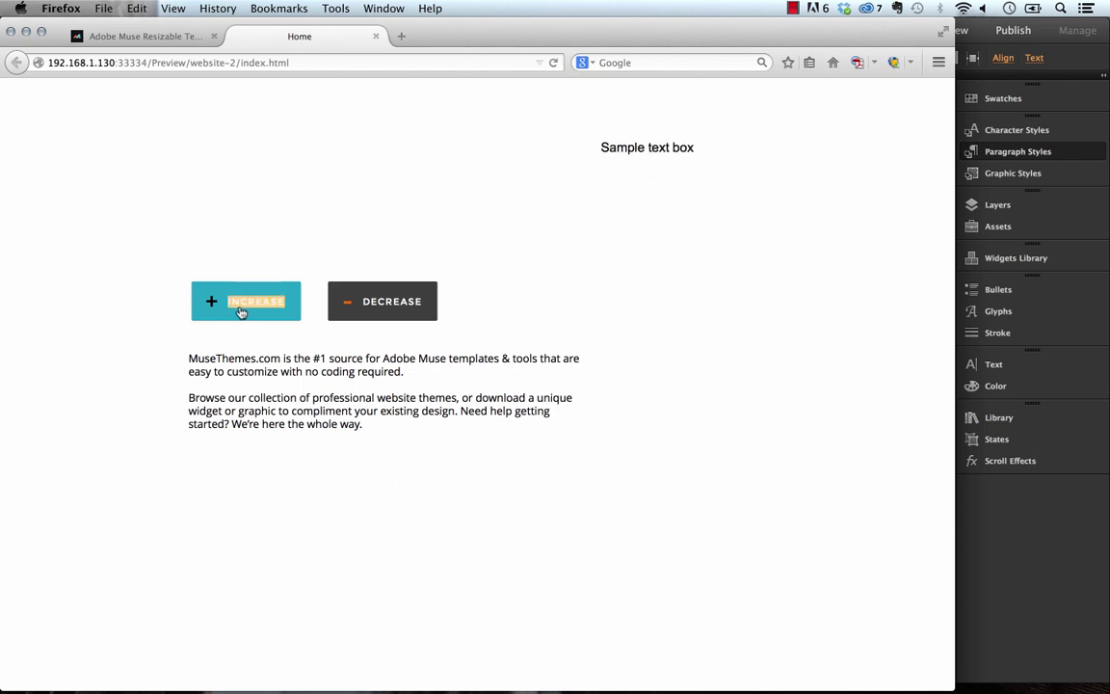
{"action": "left_click", "coordinate": [368, 315]}
{"action": "left_click", "coordinate": [236, 316]}
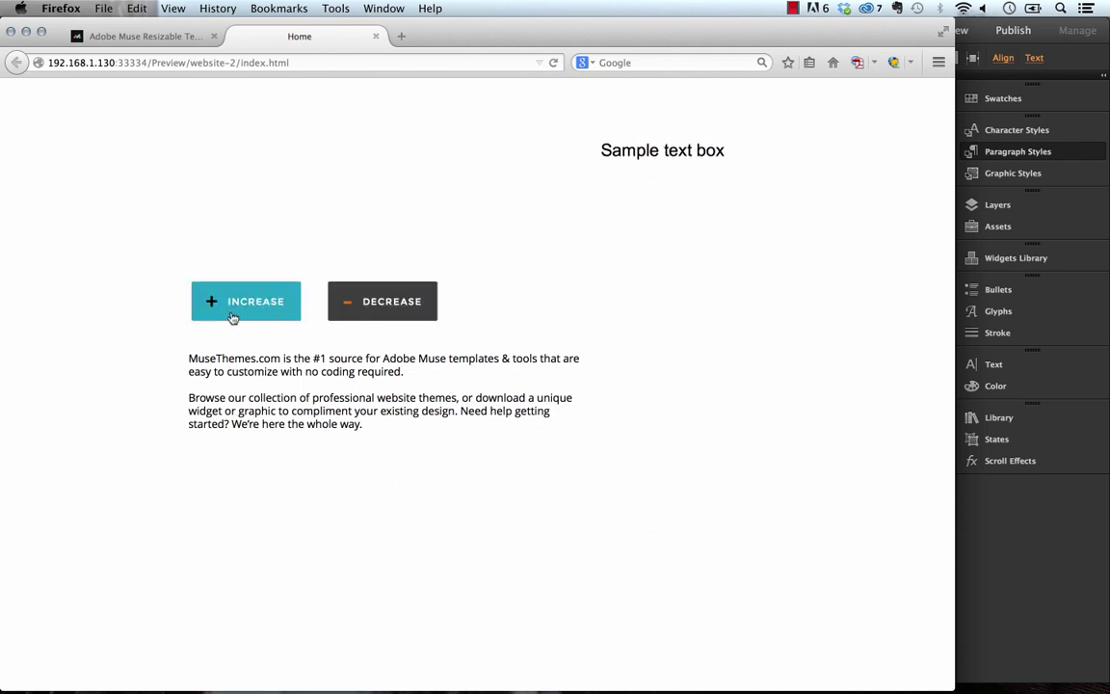
{"action": "double_click", "coordinate": [420, 303]}
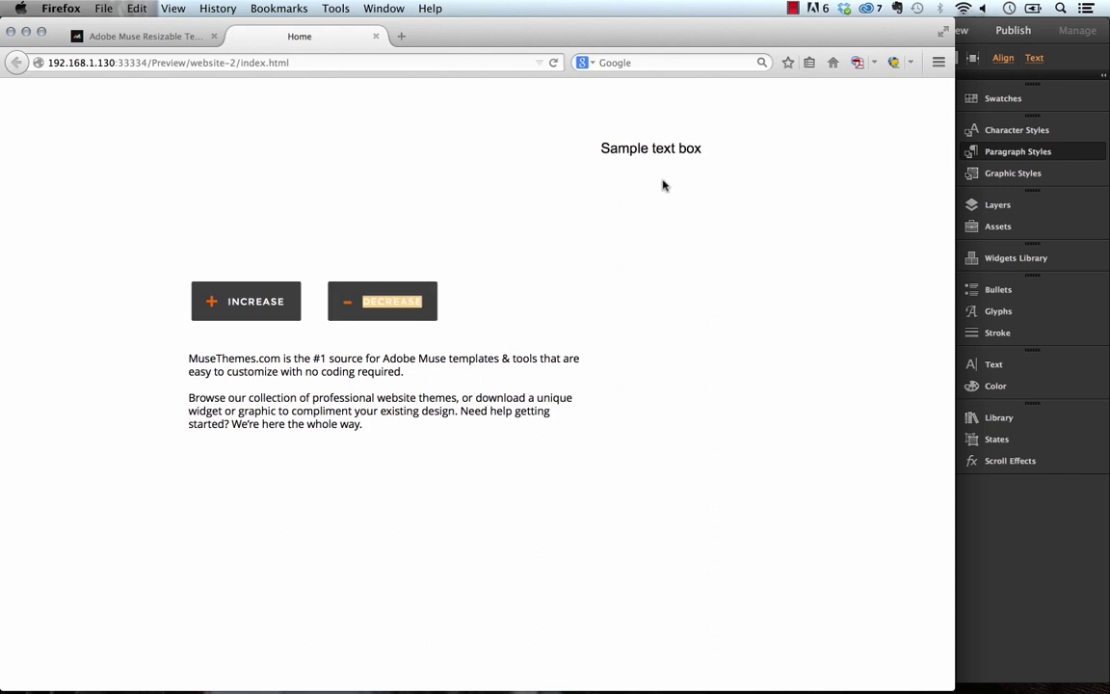
Make the body paragraph frame taller and apply the test style to it.
{"action": "left_click", "coordinate": [971, 29]}
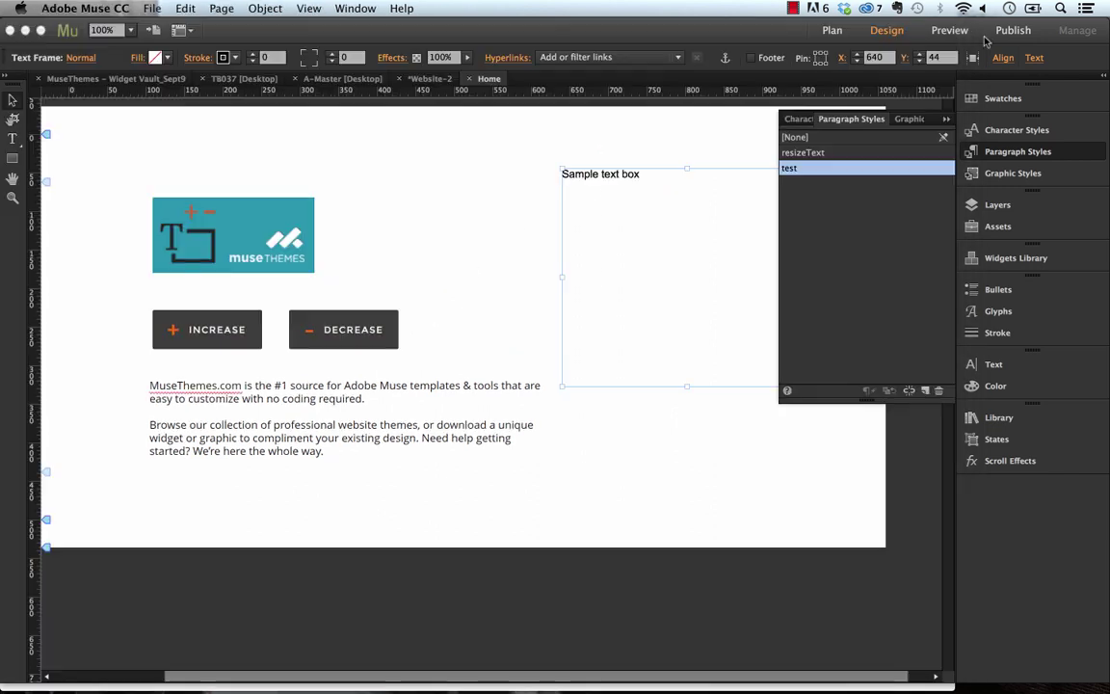
{"action": "left_click", "coordinate": [382, 422]}
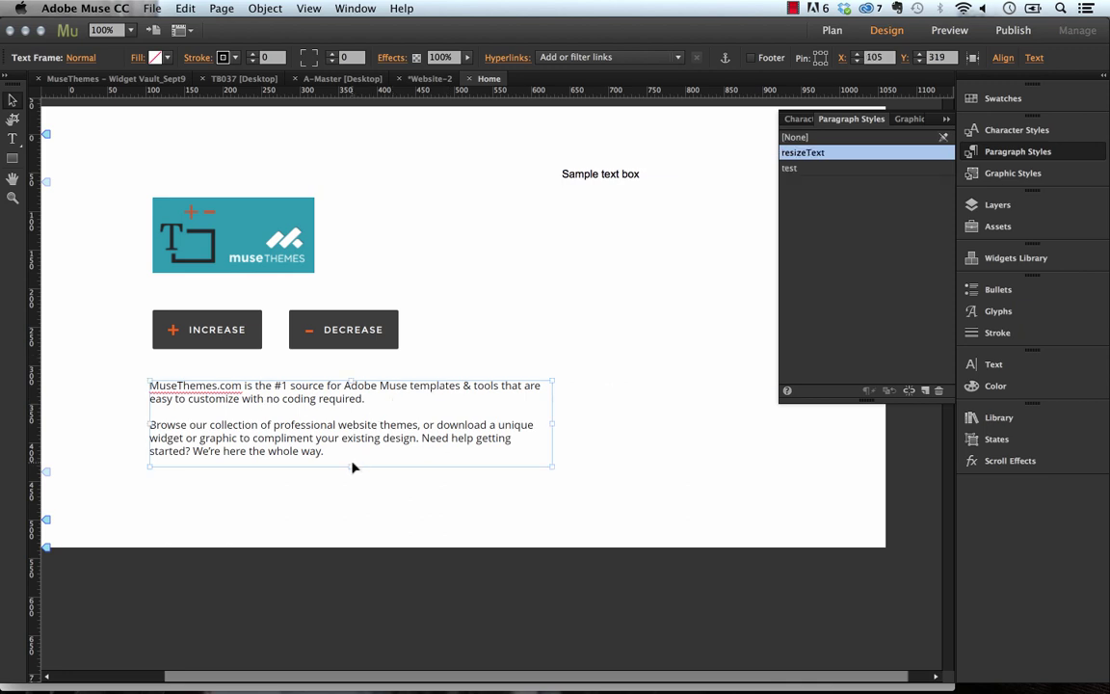
{"action": "left_click_drag", "start_coordinate": [351, 466], "coordinate": [351, 547]}
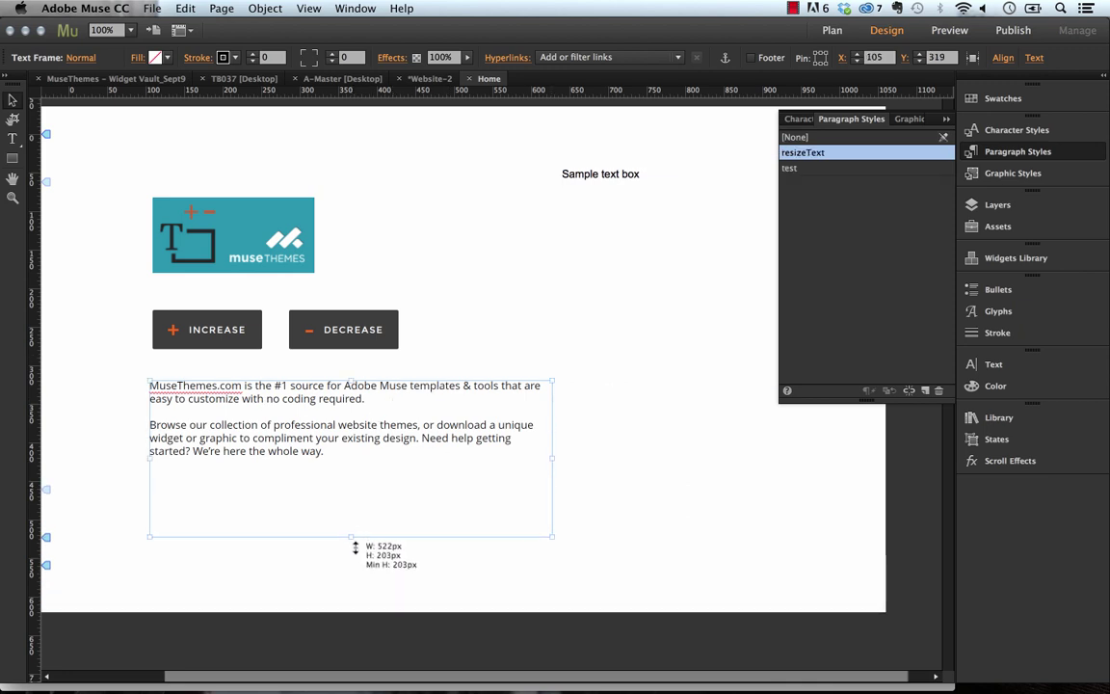
{"action": "left_click", "coordinate": [796, 170]}
{"action": "left_click", "coordinate": [476, 271]}
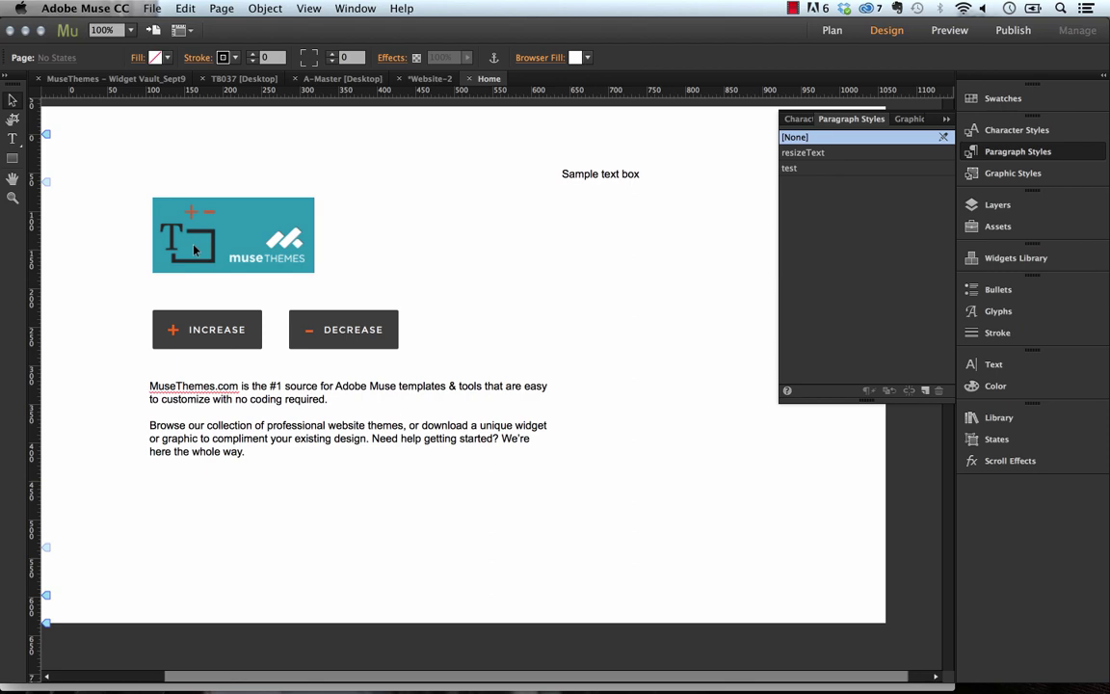
Preview in Firefox, test enlarging and shrinking the paragraph, then reselect the frame in Muse.
{"action": "left_click", "coordinate": [154, 9]}
{"action": "left_click", "coordinate": [214, 293]}
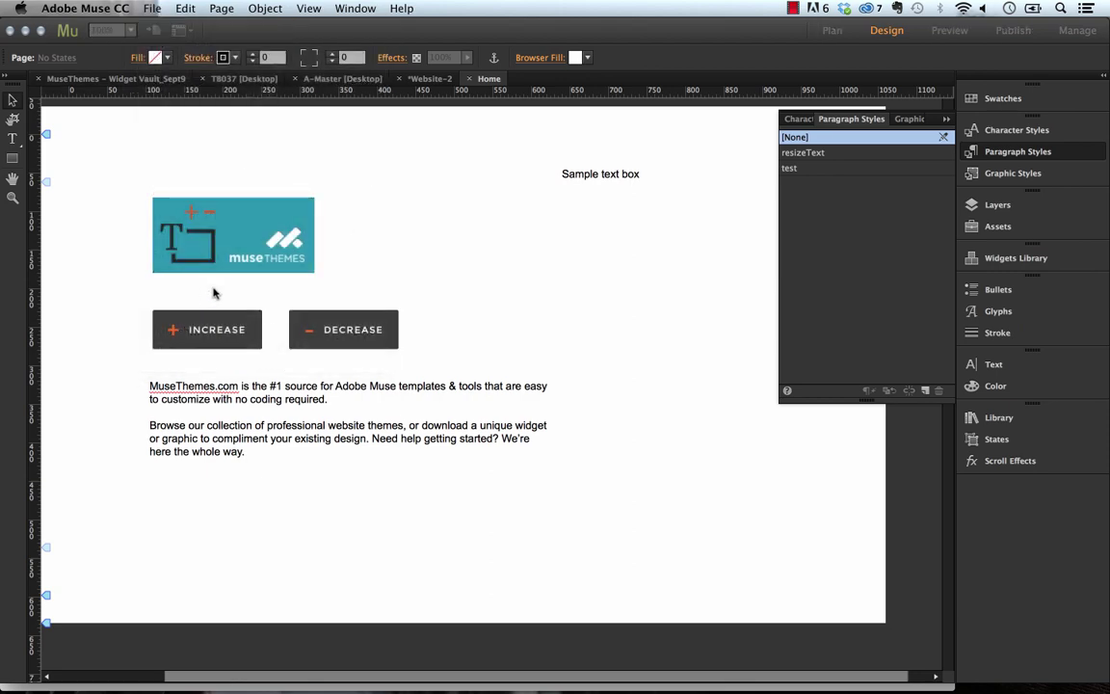
{"action": "left_click", "coordinate": [254, 307]}
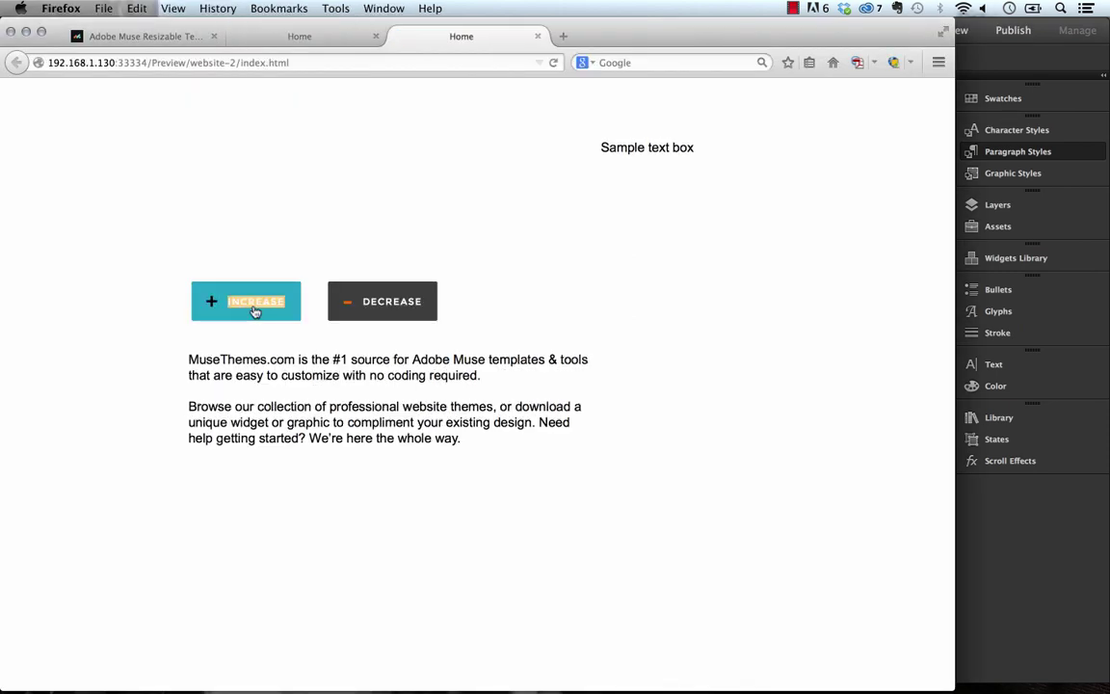
{"action": "left_click", "coordinate": [406, 299]}
{"action": "left_click", "coordinate": [285, 301]}
{"action": "left_click", "coordinate": [366, 300]}
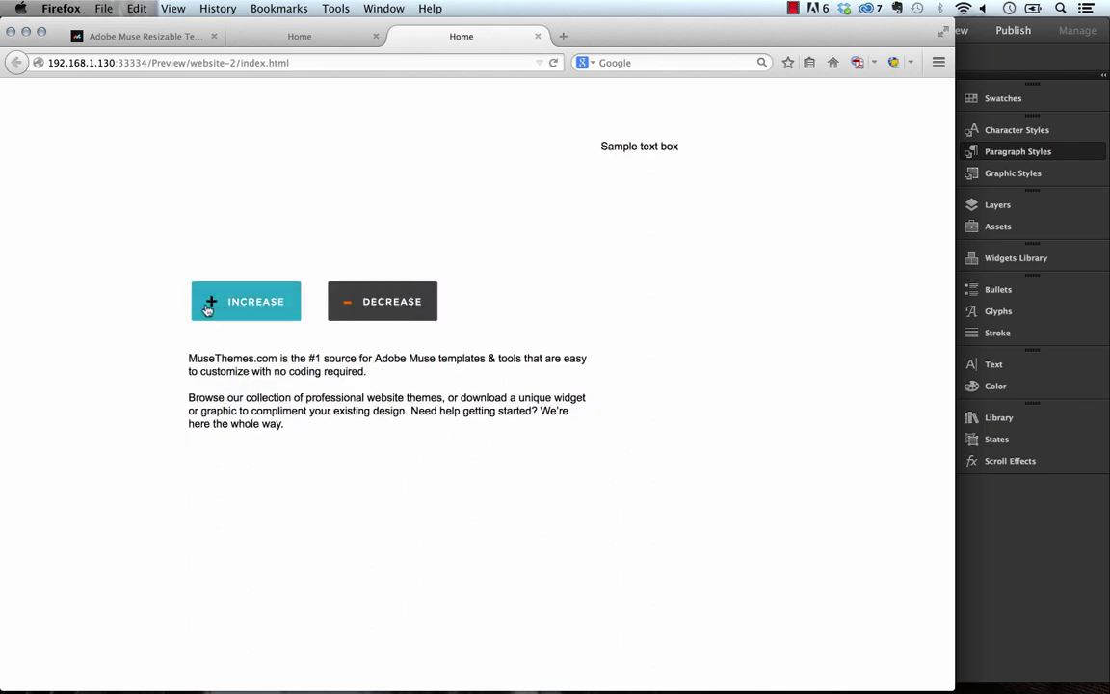
{"action": "left_click", "coordinate": [211, 301]}
{"action": "left_click", "coordinate": [1001, 617]}
{"action": "left_click", "coordinate": [286, 416]}
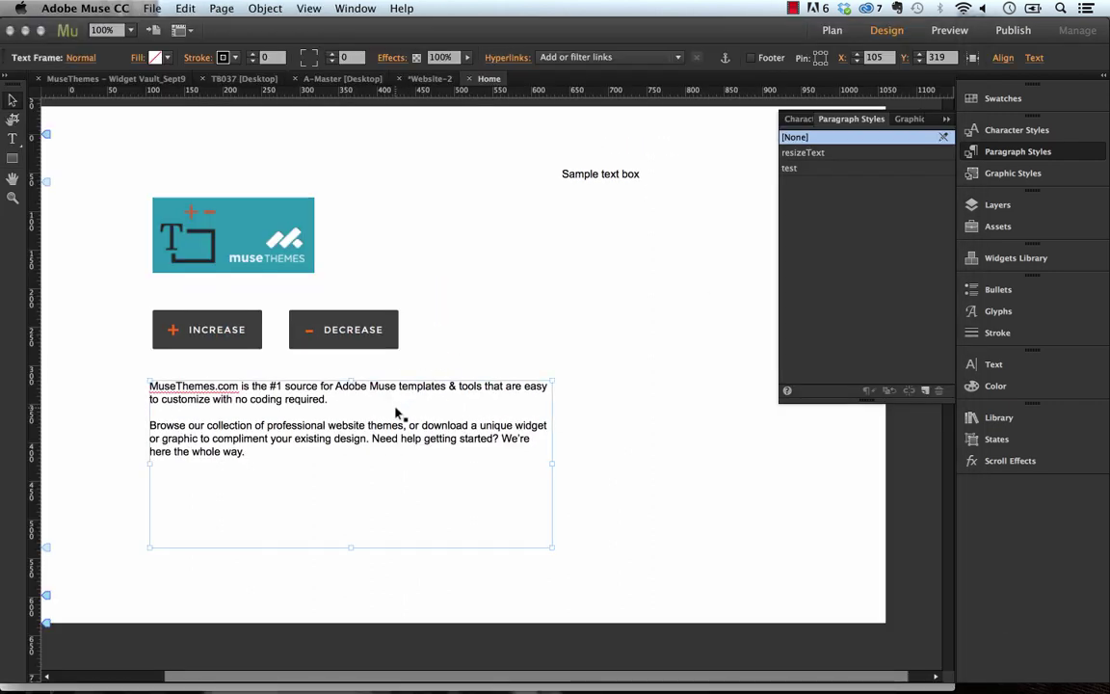
Delete the Sample text box and check the widget's target class is test.
{"action": "left_click", "coordinate": [598, 174]}
{"action": "key", "text": "Delete"}
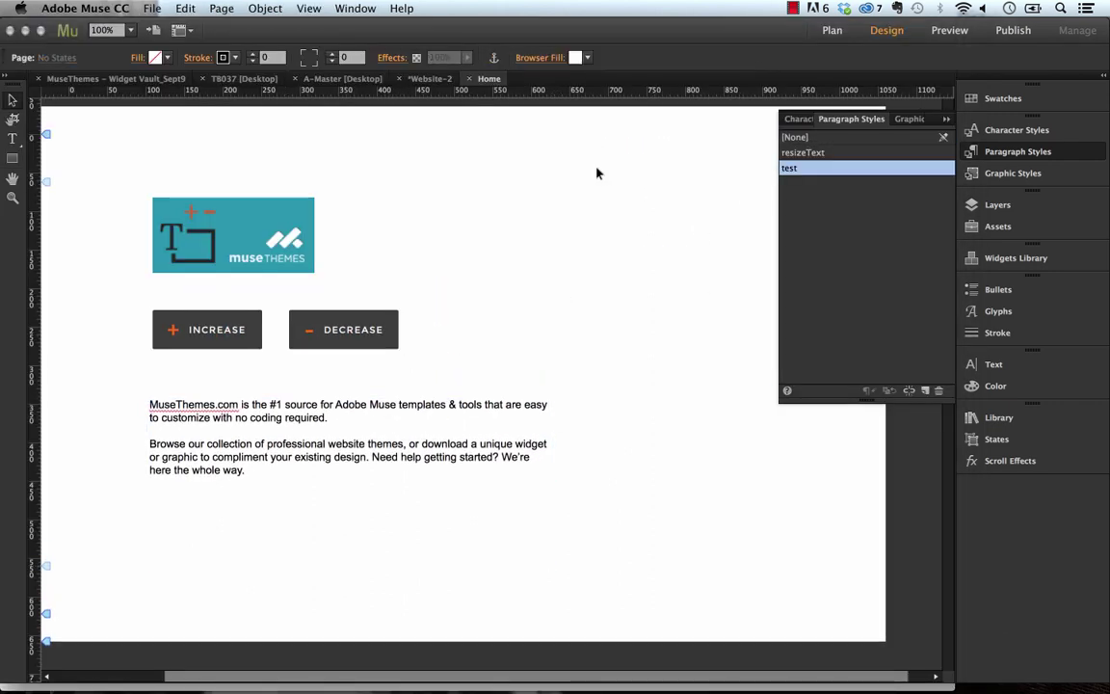
{"action": "left_click", "coordinate": [306, 405]}
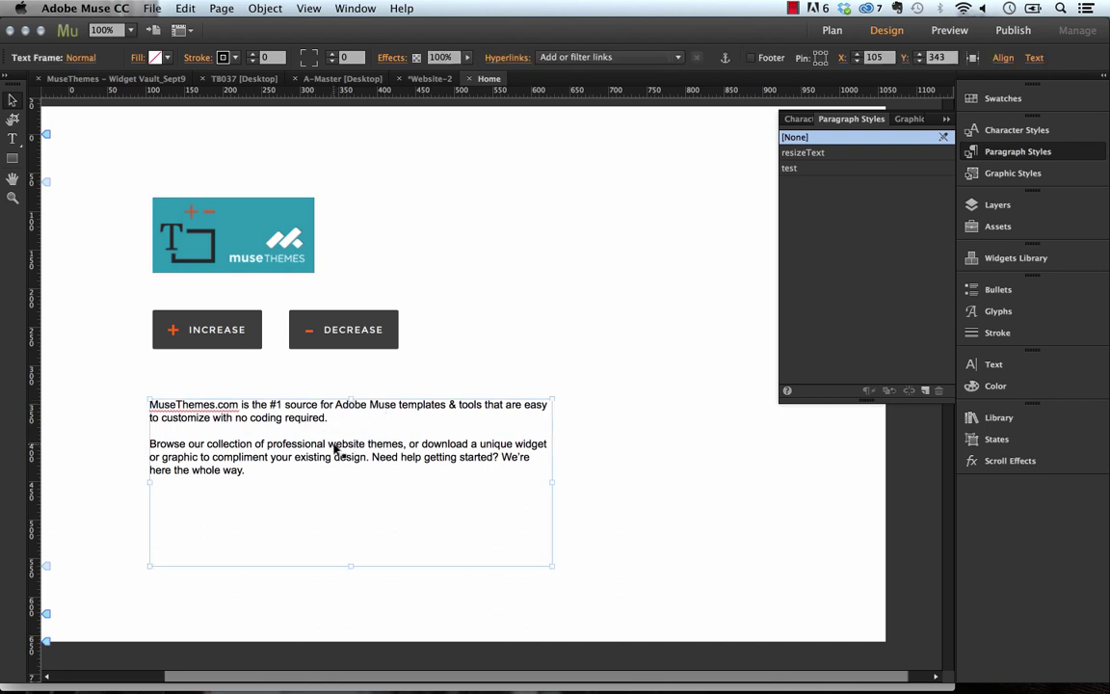
{"action": "left_click", "coordinate": [306, 203]}
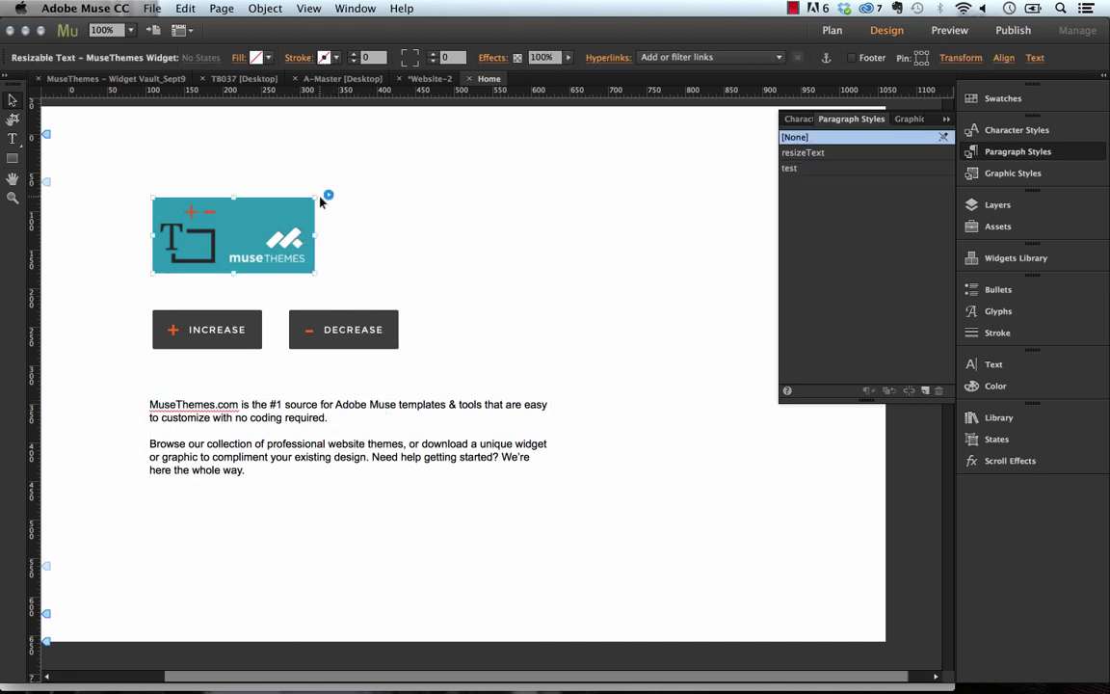
{"action": "left_click", "coordinate": [325, 199]}
{"action": "left_click", "coordinate": [308, 205]}
{"action": "left_click", "coordinate": [329, 195]}
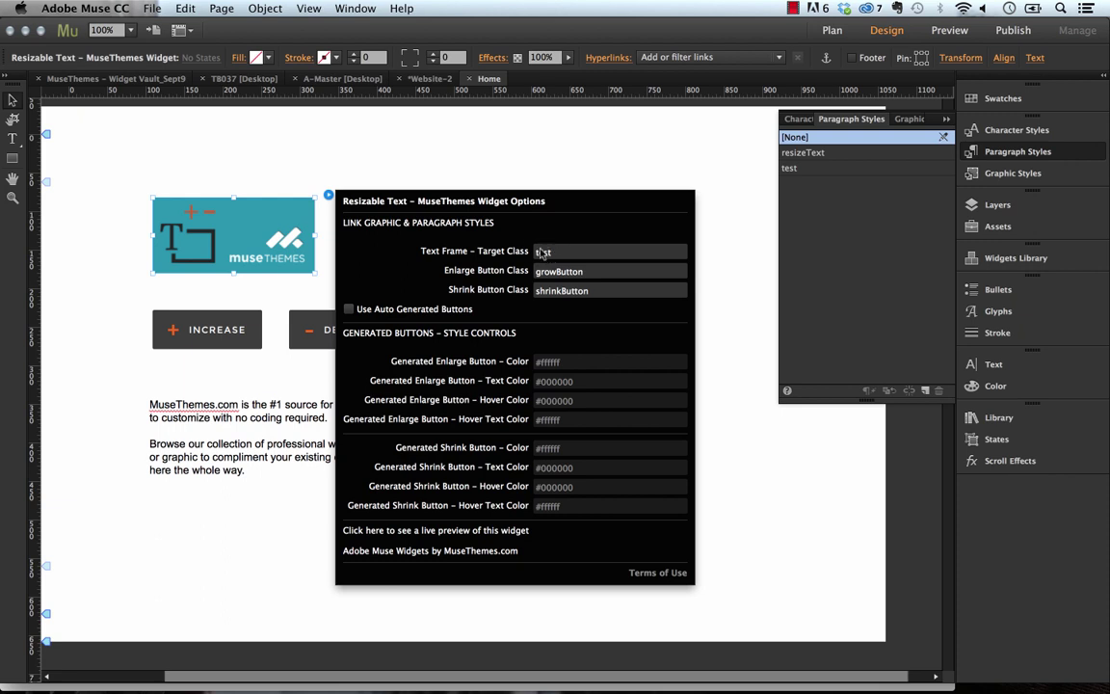
Inspect the INCREASE button, then reopen the Resizable Text widget's options.
{"action": "left_click", "coordinate": [219, 402]}
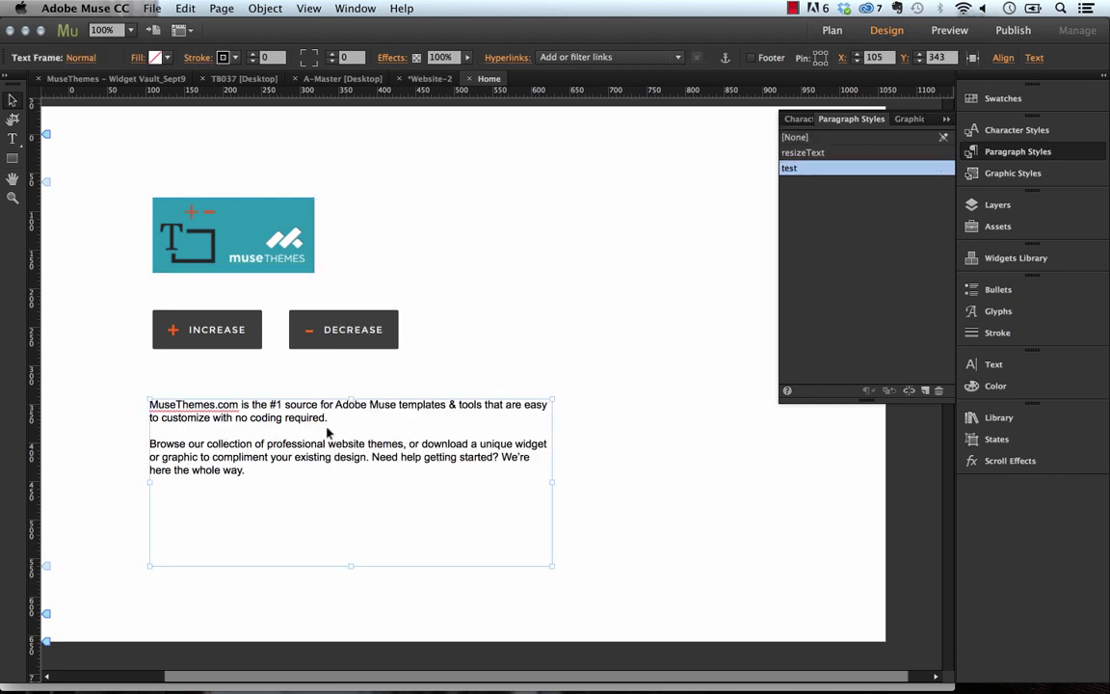
{"action": "left_click", "coordinate": [555, 296]}
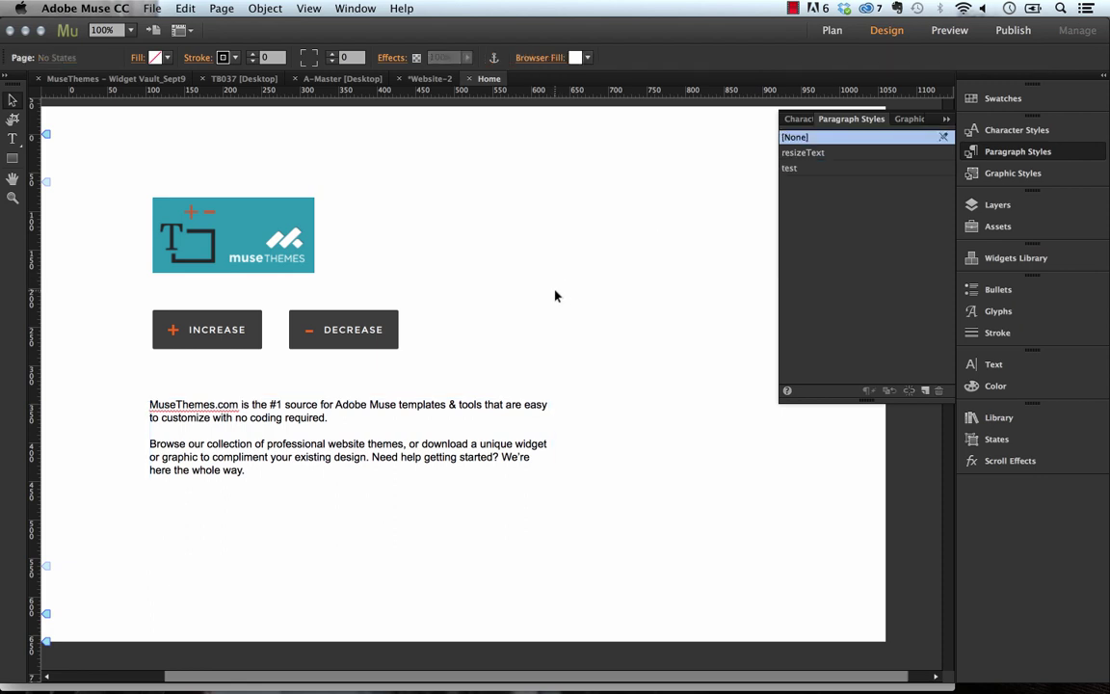
{"action": "left_click", "coordinate": [227, 330]}
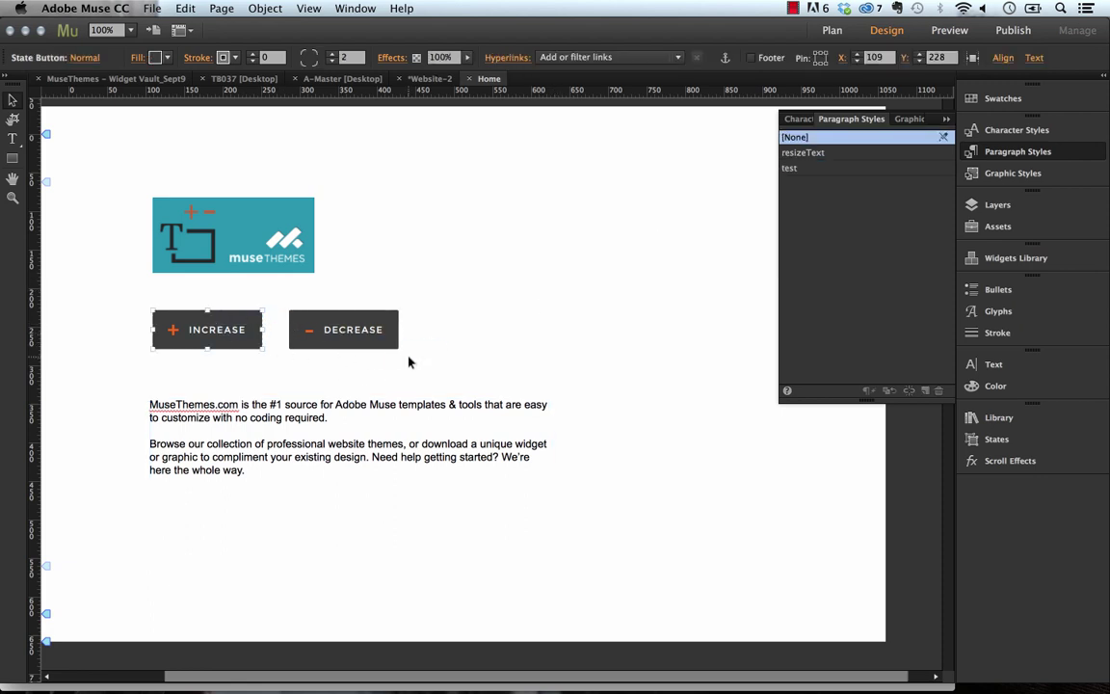
{"action": "left_click", "coordinate": [357, 411]}
{"action": "left_click", "coordinate": [355, 215]}
{"action": "left_click", "coordinate": [310, 200]}
{"action": "left_click", "coordinate": [328, 195]}
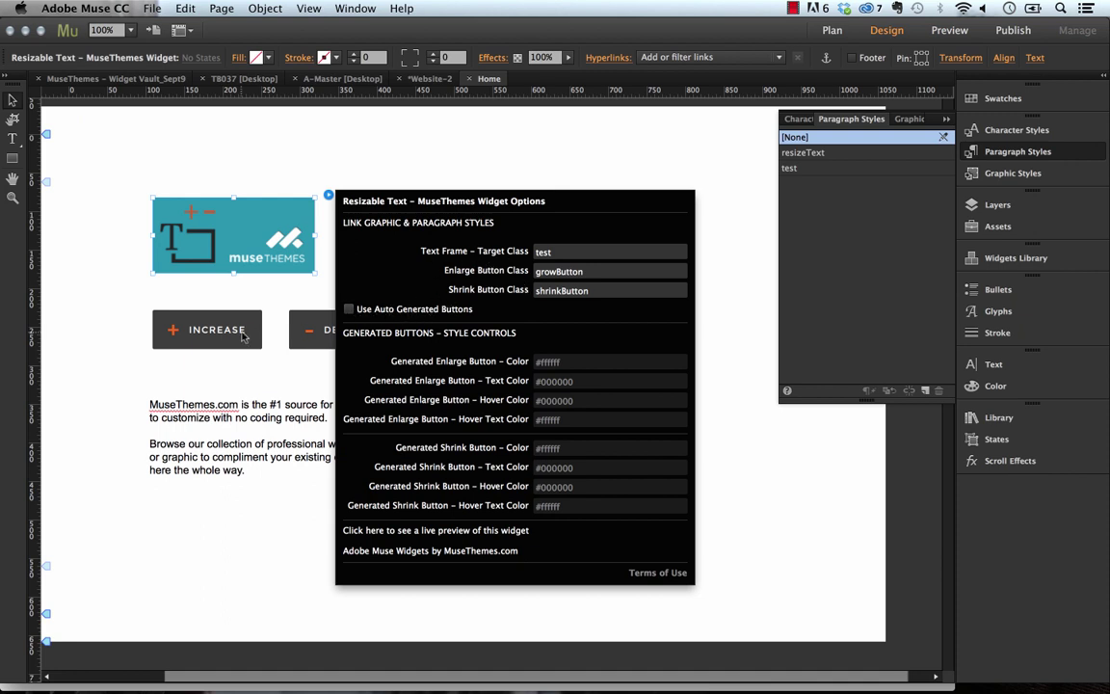
Enable 'Use Auto Generated Buttons' on the widget and preview the page in the browser.
{"action": "left_click", "coordinate": [349, 310]}
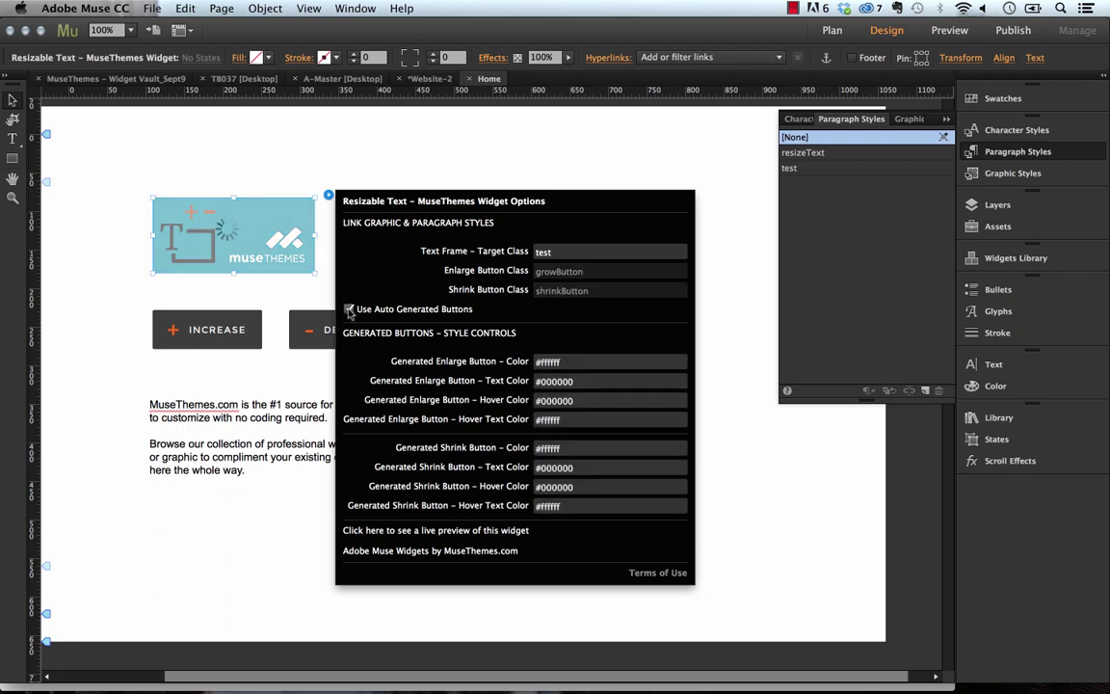
{"action": "left_click", "coordinate": [272, 145]}
{"action": "left_click", "coordinate": [153, 8]}
{"action": "left_click", "coordinate": [249, 294]}
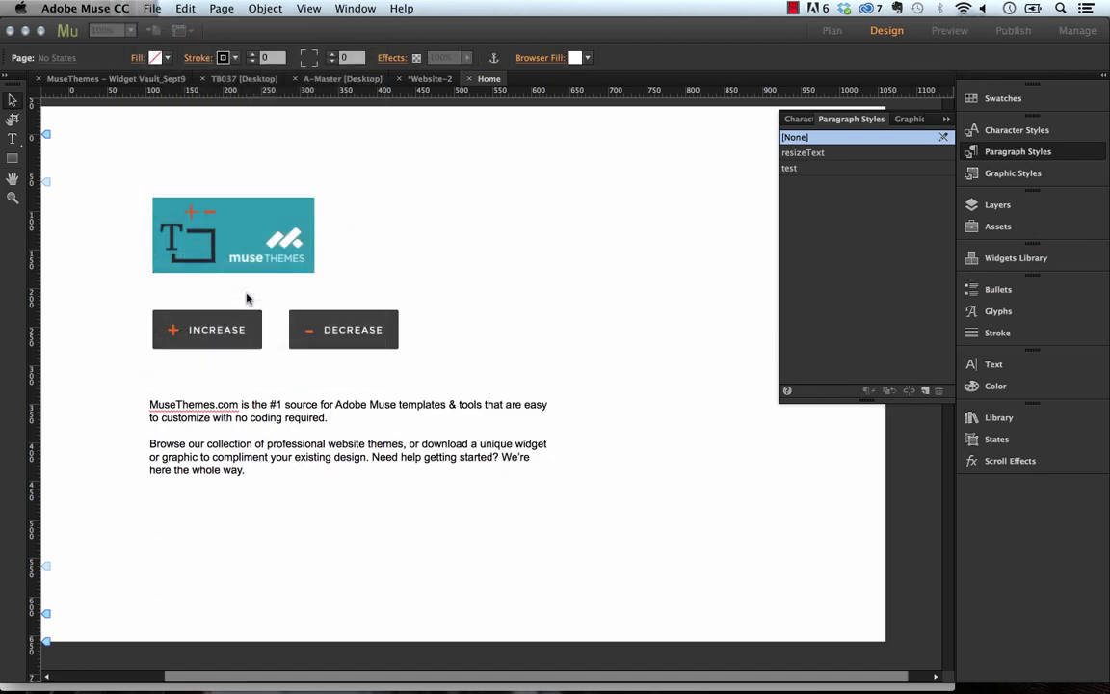
Click the generated + and - boxes repeatedly to grow and shrink the paragraph.
{"action": "left_click", "coordinate": [230, 223]}
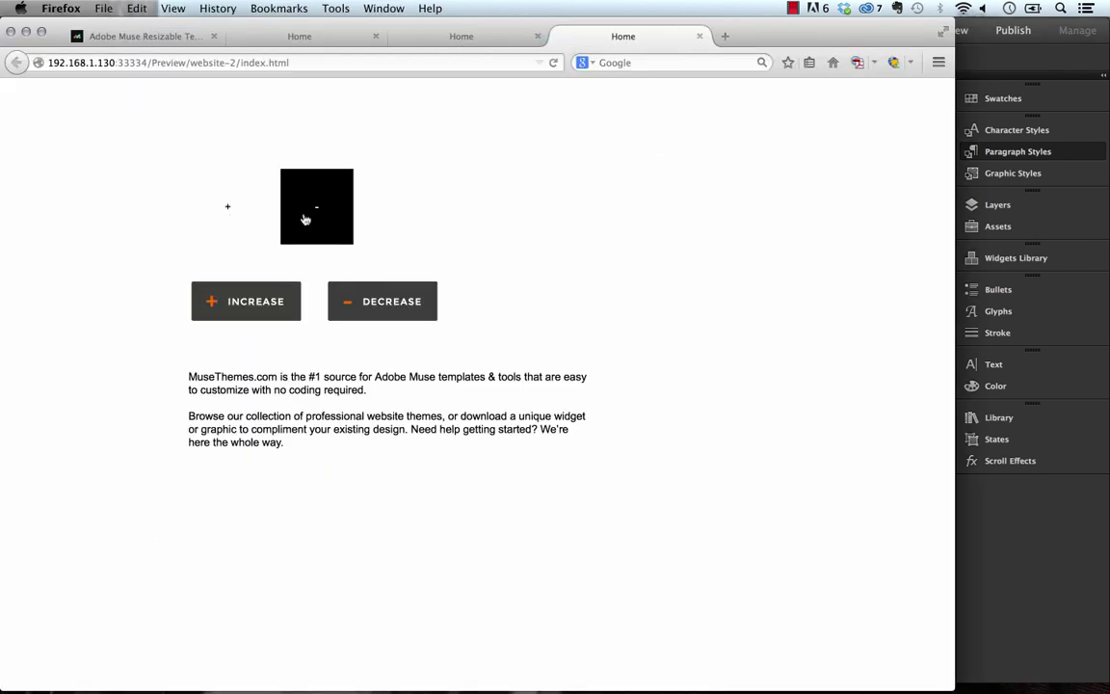
{"action": "double_click", "coordinate": [300, 218]}
{"action": "left_click", "coordinate": [289, 218]}
{"action": "left_click", "coordinate": [242, 224]}
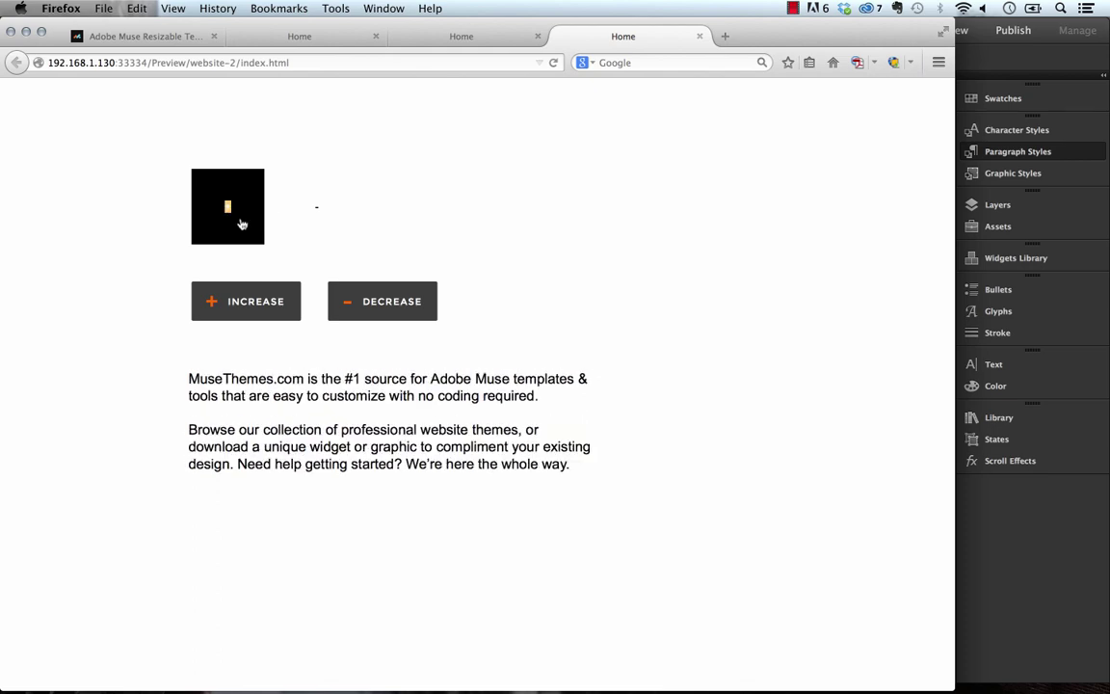
{"action": "left_click", "coordinate": [285, 216]}
{"action": "left_click", "coordinate": [228, 218]}
{"action": "left_click", "coordinate": [300, 218]}
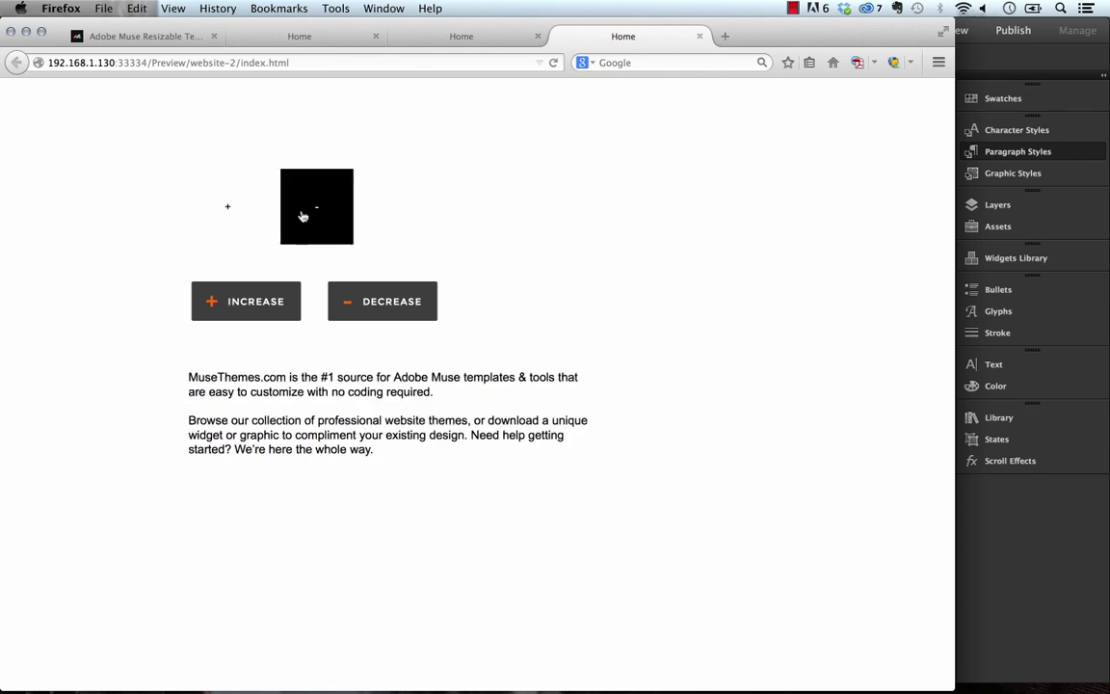
{"action": "left_click", "coordinate": [228, 218]}
{"action": "left_click", "coordinate": [307, 220]}
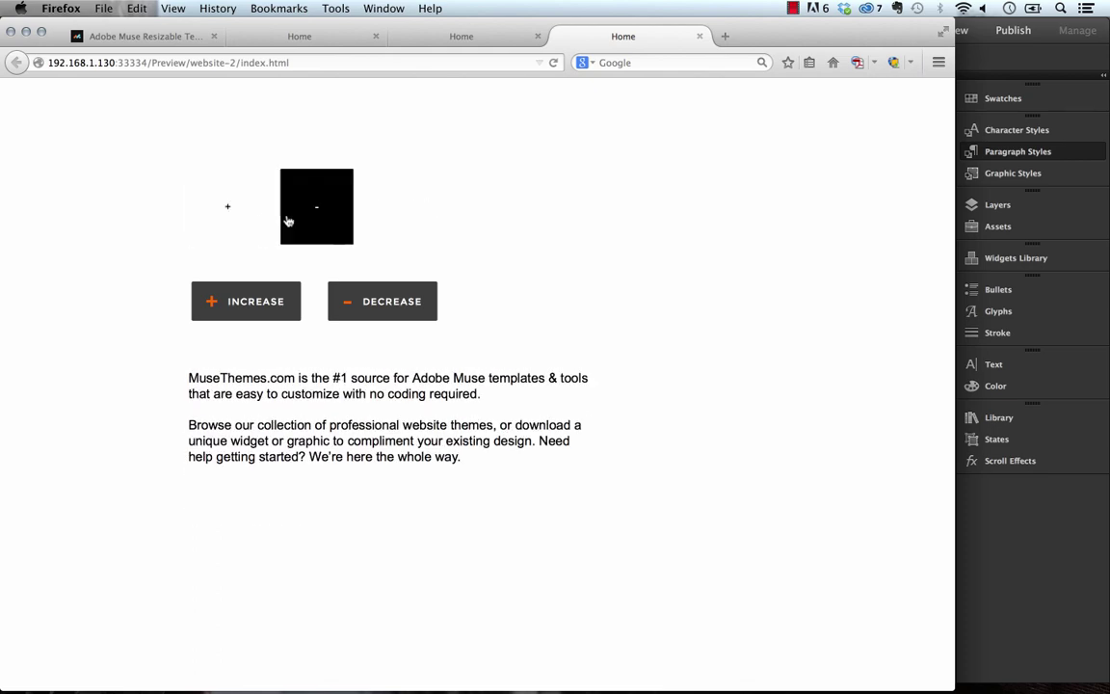
Untick 'Use Auto Generated Buttons' in Muse and marquee-select the INCREASE and DECREASE buttons.
{"action": "mouse_move", "coordinate": [422, 688]}
{"action": "left_click", "coordinate": [404, 665]}
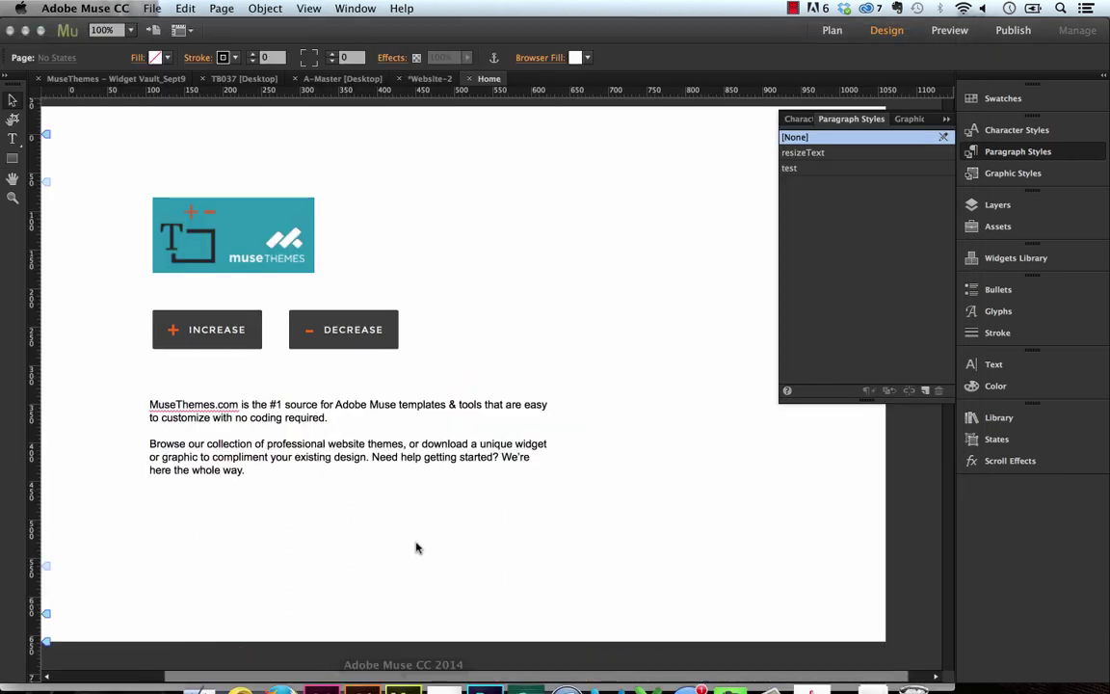
{"action": "left_click", "coordinate": [246, 206]}
{"action": "left_click", "coordinate": [329, 197]}
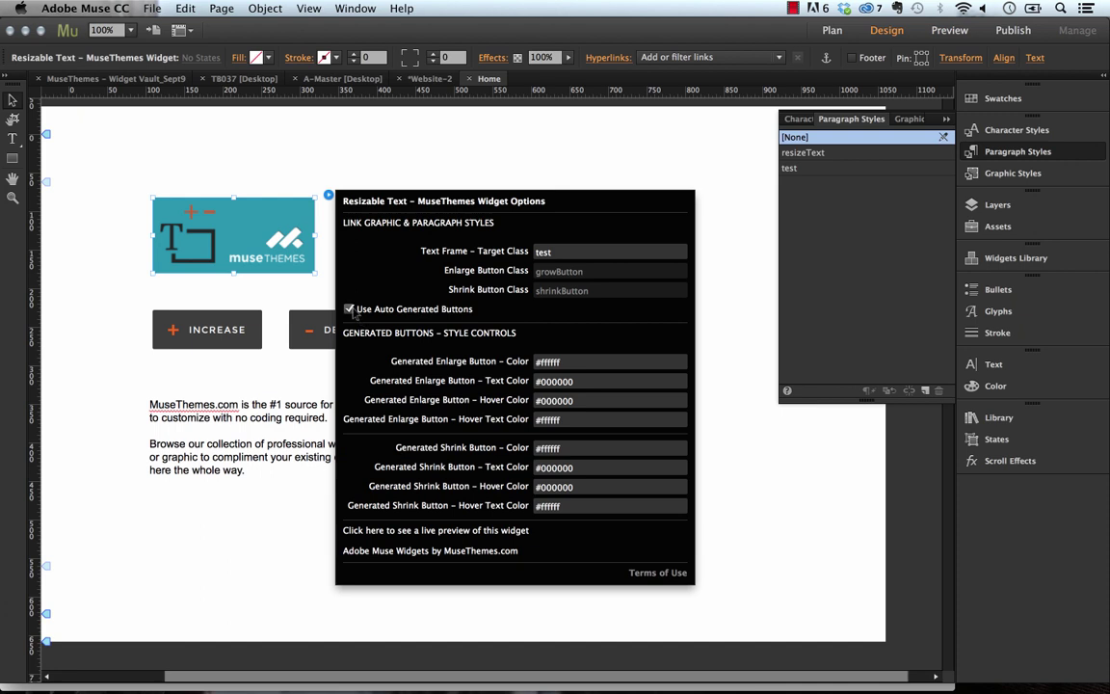
{"action": "left_click", "coordinate": [349, 309]}
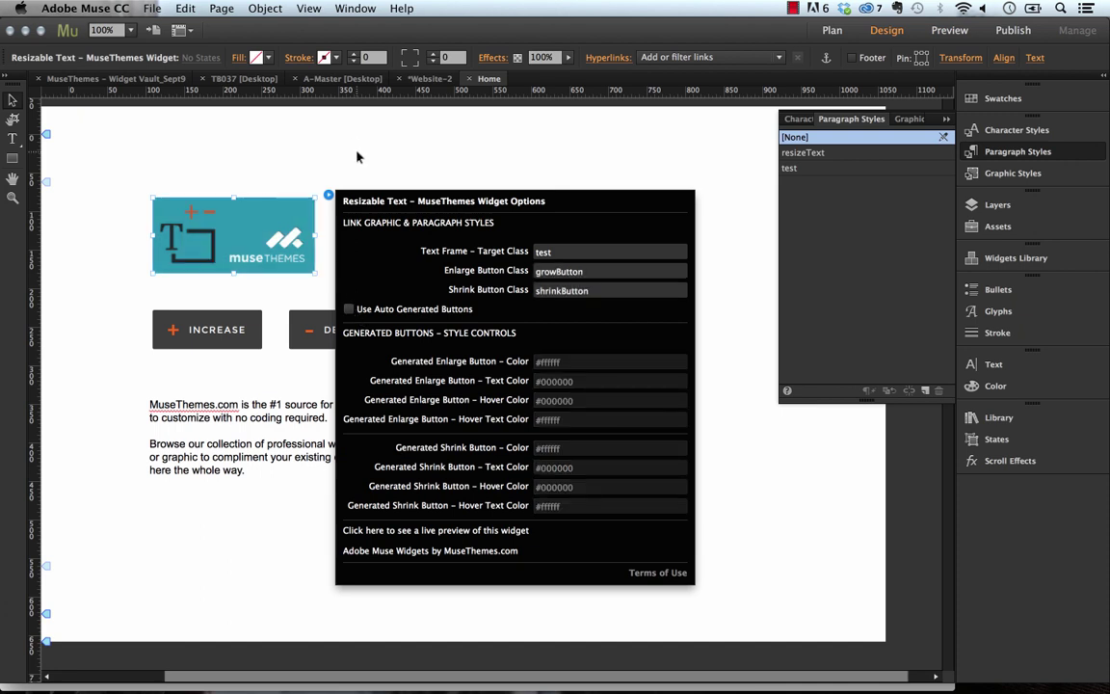
{"action": "left_click", "coordinate": [119, 319]}
{"action": "left_click_drag", "start_coordinate": [117, 313], "coordinate": [382, 349]}
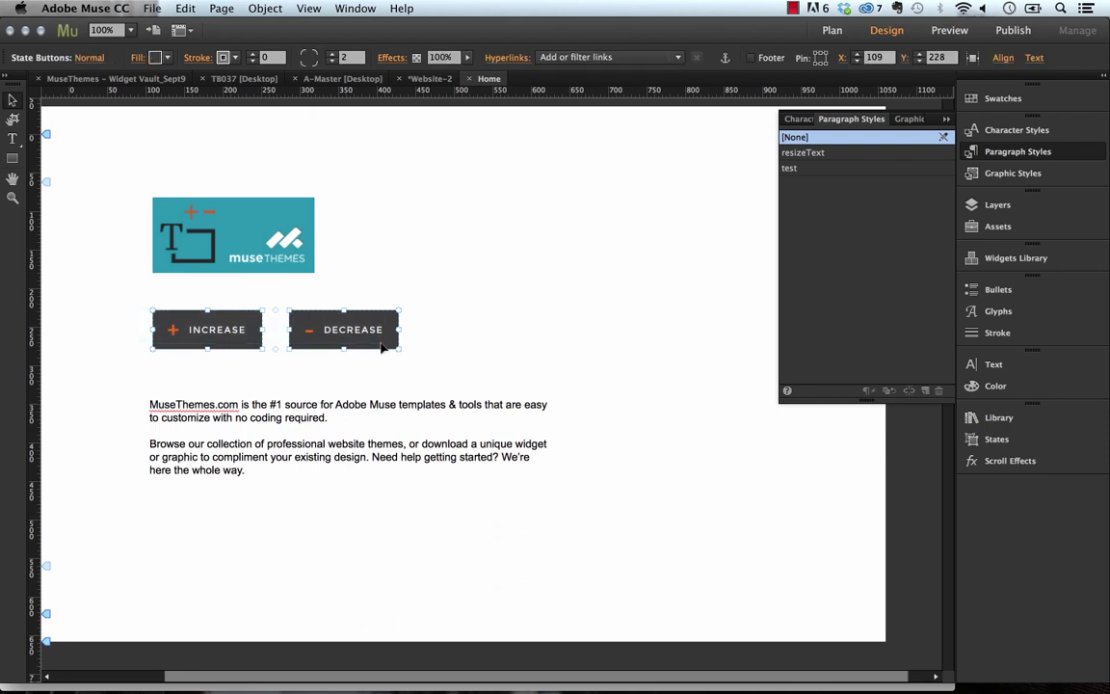
Delete the INCREASE and DECREASE buttons and place a State Button from the Widgets library above the paragraph.
{"action": "key", "text": "Delete"}
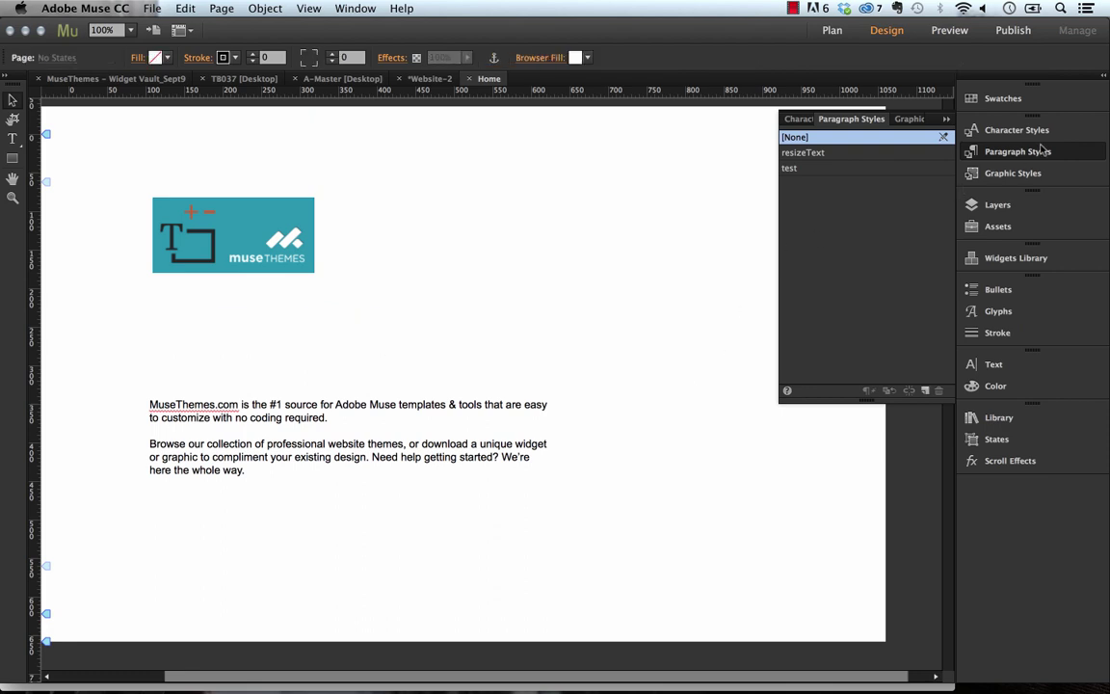
{"action": "left_click", "coordinate": [1017, 258]}
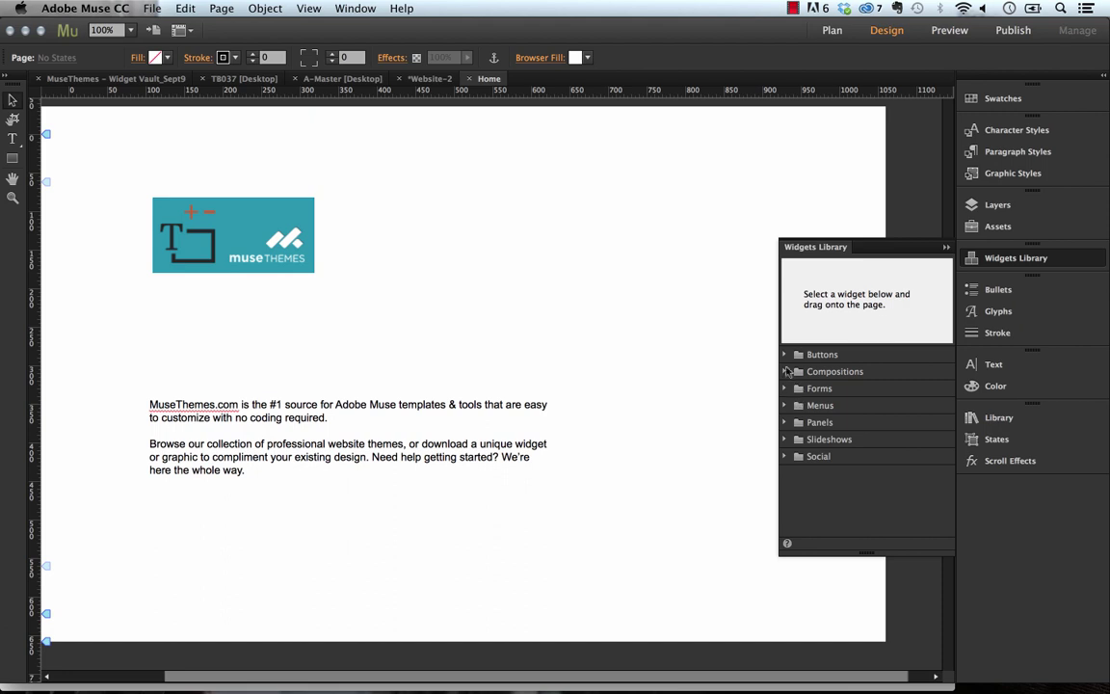
{"action": "left_click", "coordinate": [784, 355]}
{"action": "left_click", "coordinate": [829, 389]}
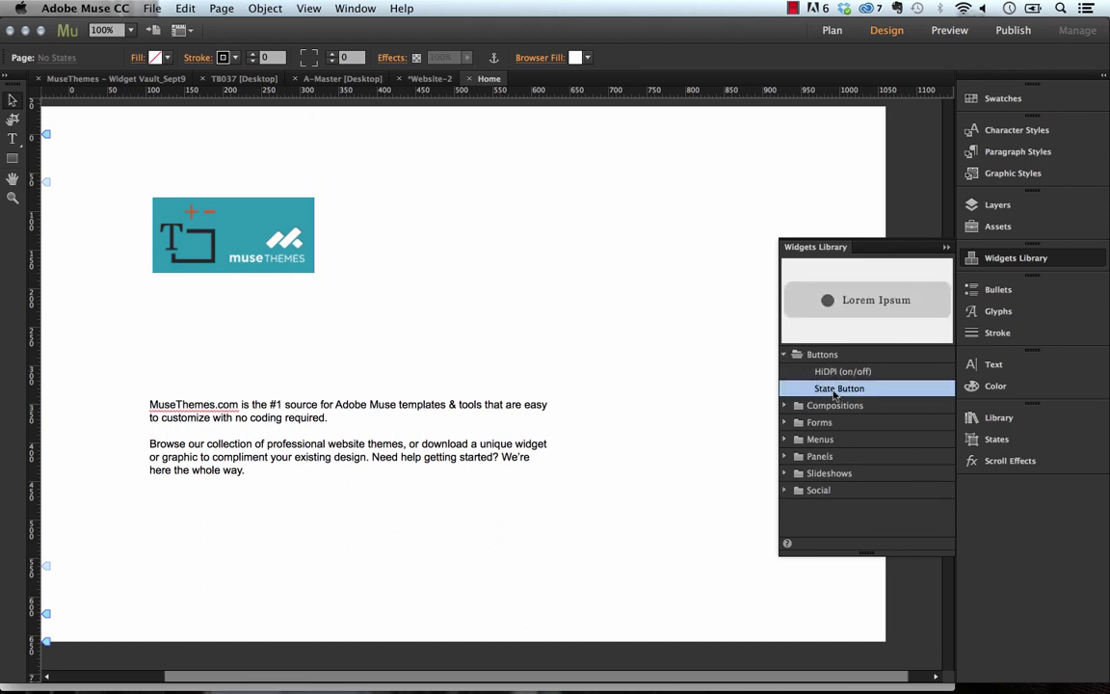
{"action": "left_click_drag", "start_coordinate": [837, 393], "coordinate": [174, 328]}
Remove the state button's circle icon and Lorem Ipsum text, leaving a plus sign at size 22.
{"action": "left_click", "coordinate": [257, 299]}
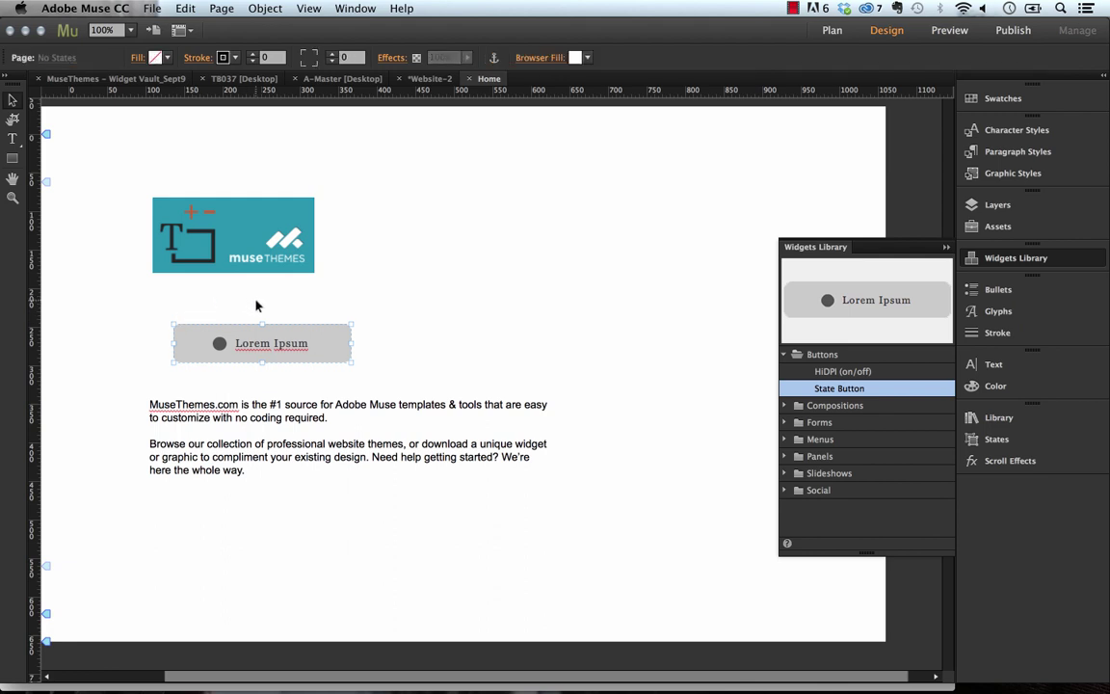
{"action": "left_click", "coordinate": [288, 347]}
{"action": "left_click", "coordinate": [291, 345]}
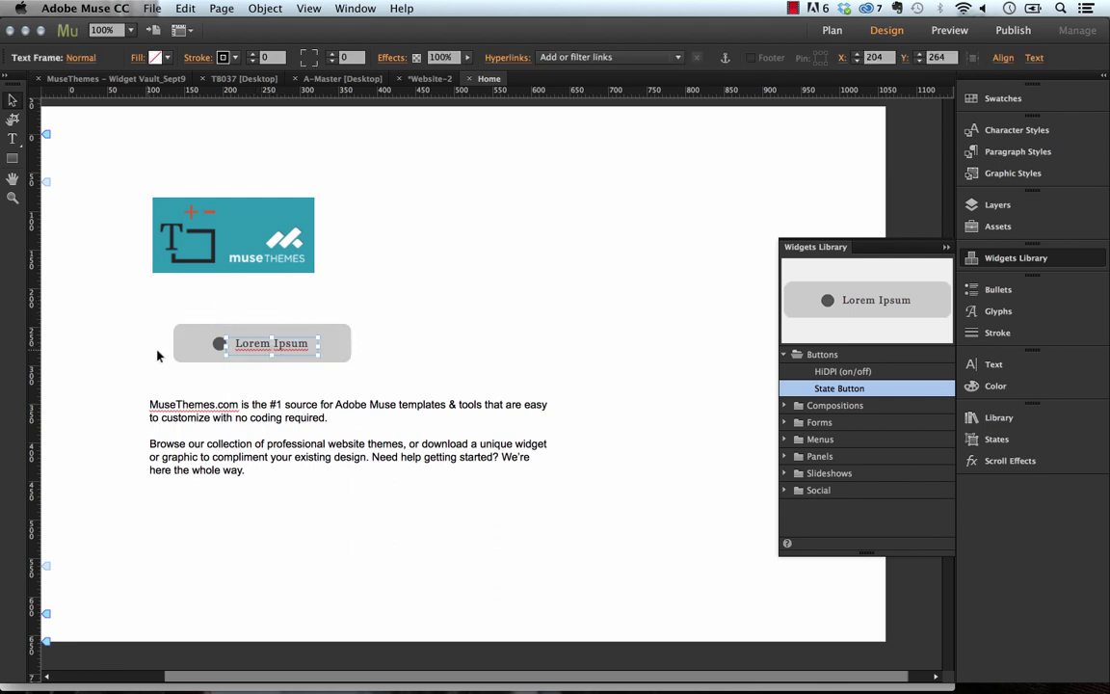
{"action": "left_click", "coordinate": [221, 348]}
{"action": "key", "text": "Delete"}
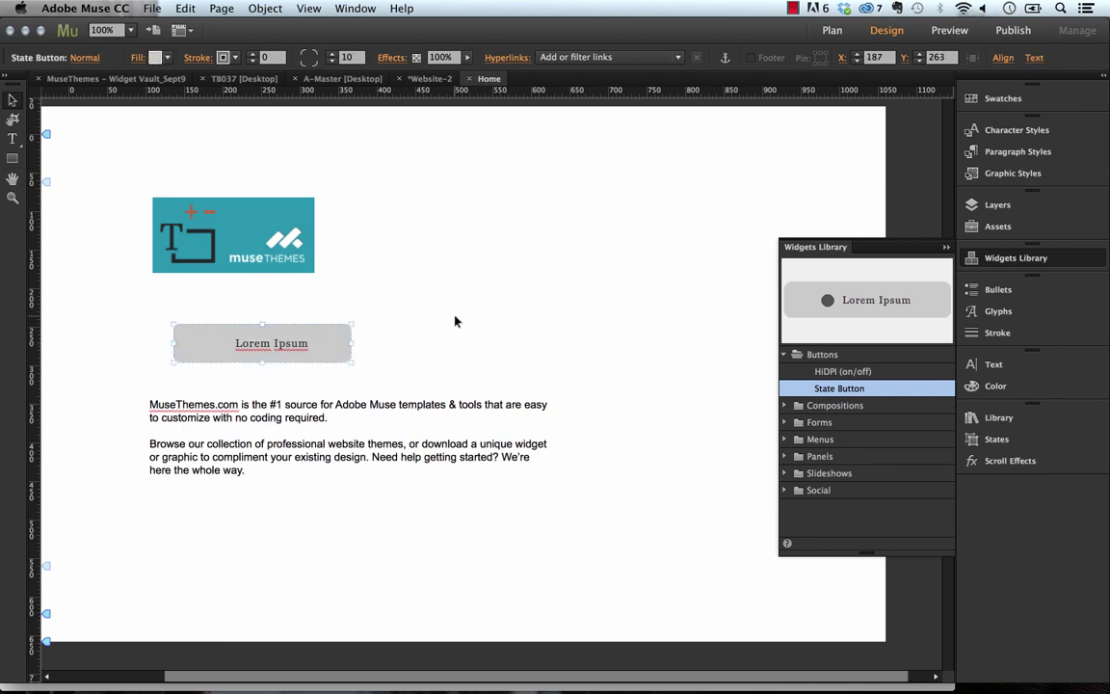
{"action": "left_click", "coordinate": [310, 341]}
{"action": "triple_click", "coordinate": [307, 339]}
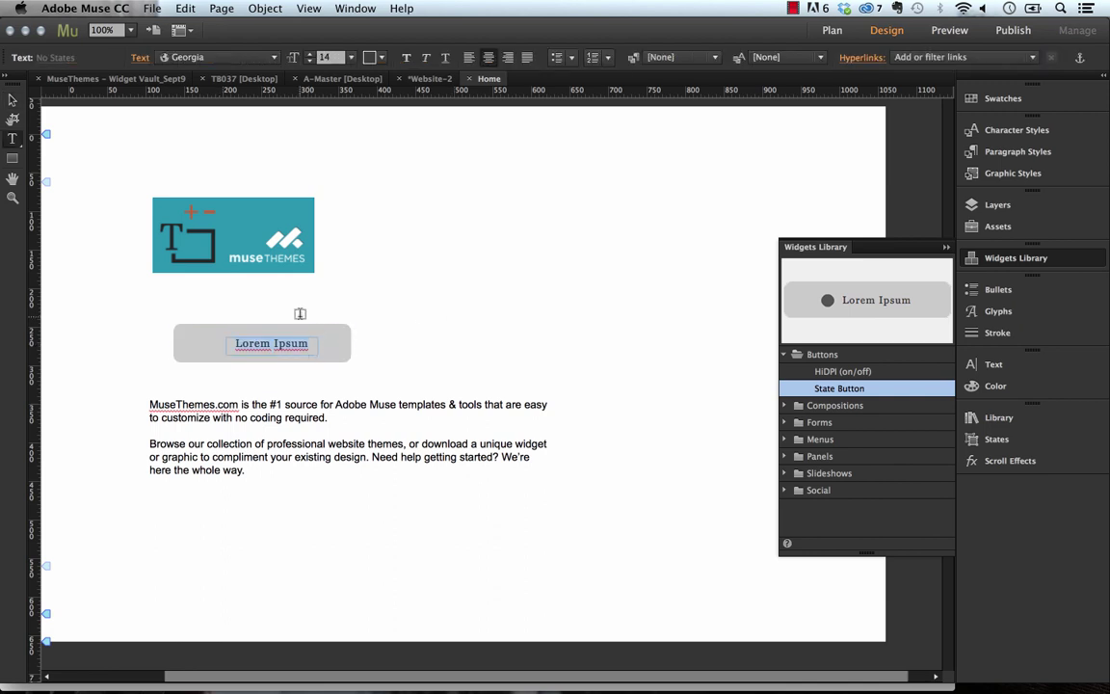
{"action": "key", "text": "Delete"}
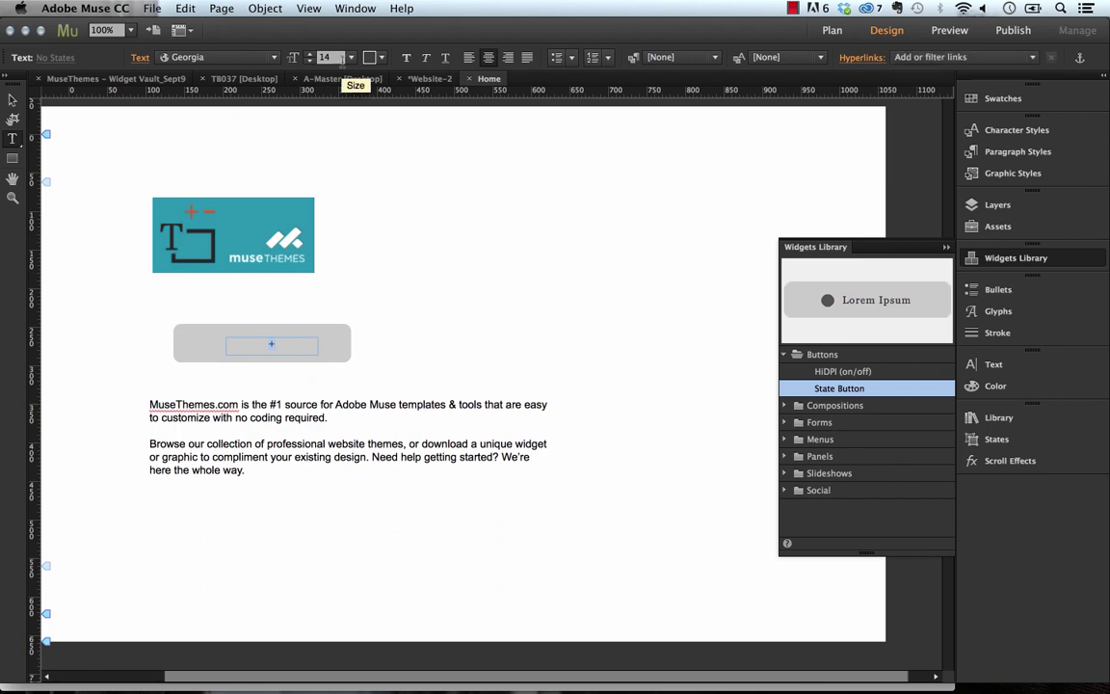
{"action": "left_click_drag", "start_coordinate": [311, 56], "coordinate": [313, 57]}
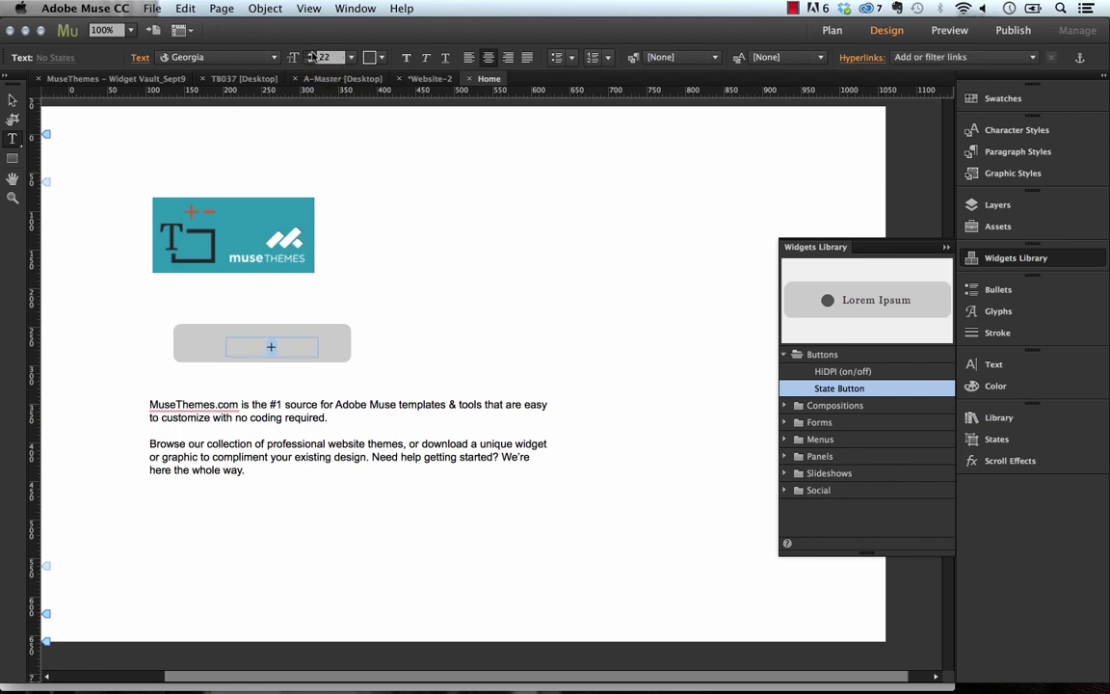
Narrow the plus text frame and shrink the state button to a small square.
{"action": "left_click", "coordinate": [12, 99]}
{"action": "left_click_drag", "start_coordinate": [317, 347], "coordinate": [198, 343]}
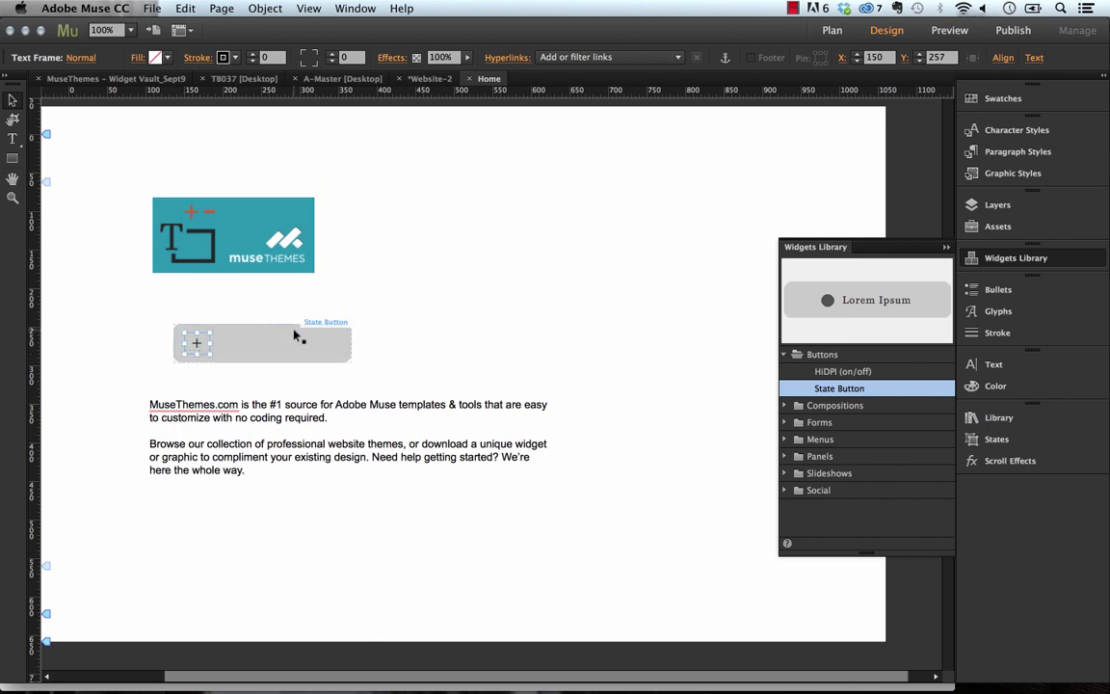
{"action": "left_click", "coordinate": [293, 328]}
{"action": "left_click_drag", "start_coordinate": [352, 344], "coordinate": [287, 322]}
{"action": "left_click", "coordinate": [230, 318]}
{"action": "left_click", "coordinate": [197, 335]}
Relabel the duplicate button '-', move it beside the plus button, and check its Rollover state.
{"action": "double_click", "coordinate": [275, 342]}
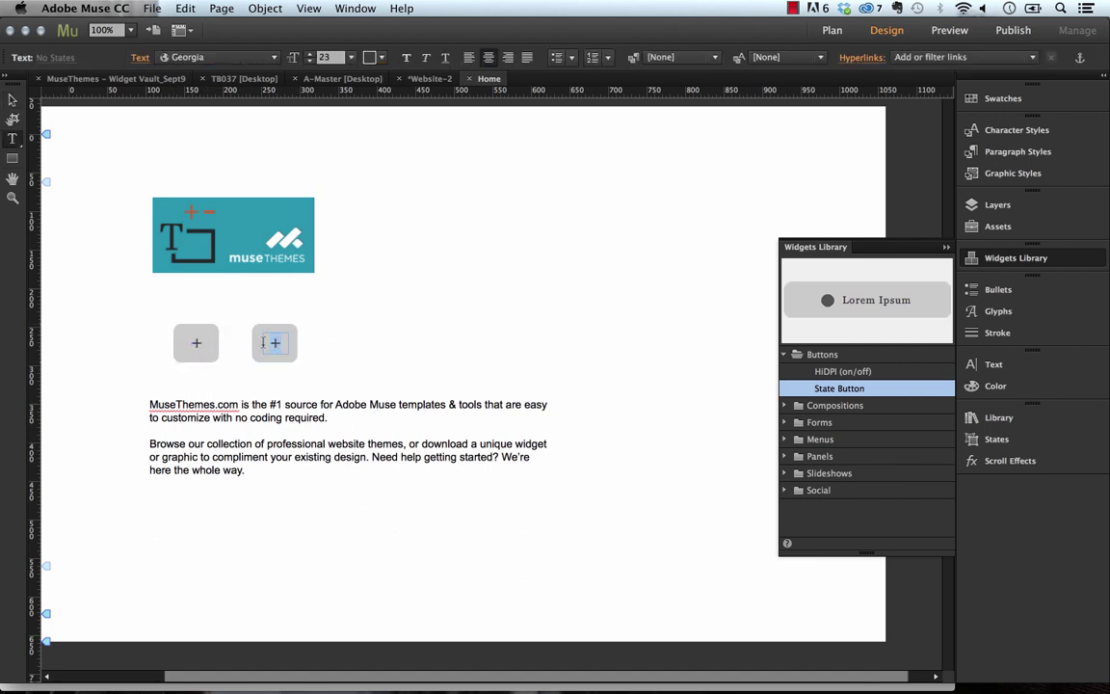
{"action": "type", "text": "-"}
{"action": "key", "text": "Escape"}
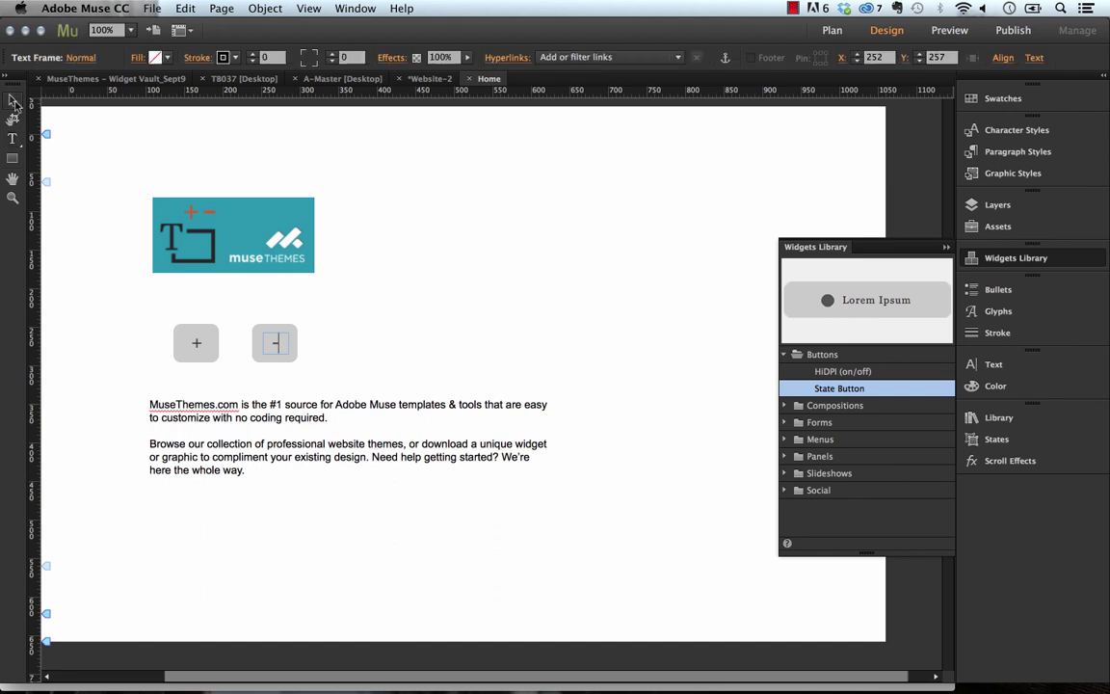
{"action": "left_click_drag", "start_coordinate": [252, 358], "coordinate": [229, 360]}
{"action": "left_click", "coordinate": [84, 57]}
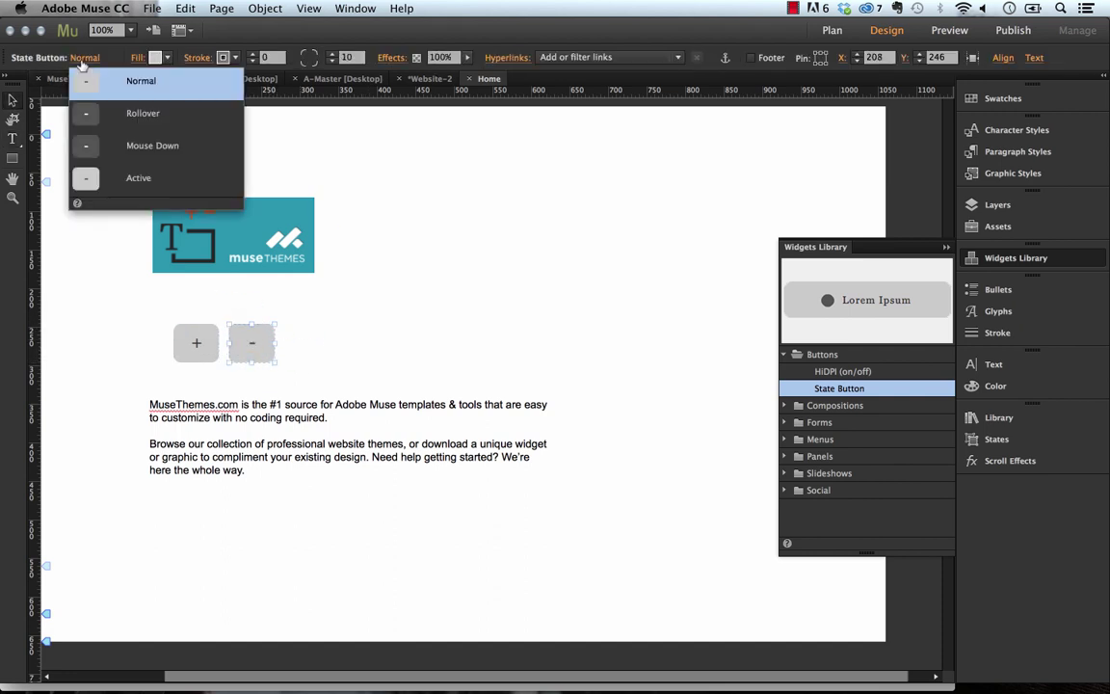
{"action": "left_click", "coordinate": [153, 116]}
{"action": "left_click", "coordinate": [142, 81]}
Select the plus button and bring up the Graphic Styles panel in place of the Widgets library.
{"action": "left_click", "coordinate": [398, 318]}
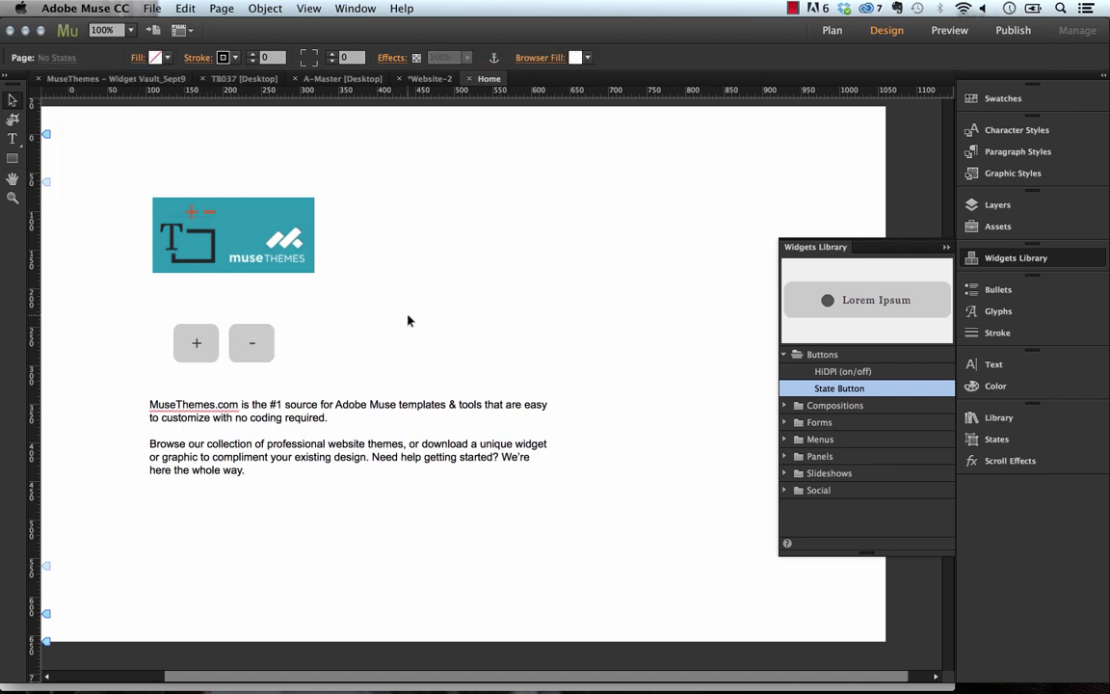
{"action": "left_click", "coordinate": [199, 347]}
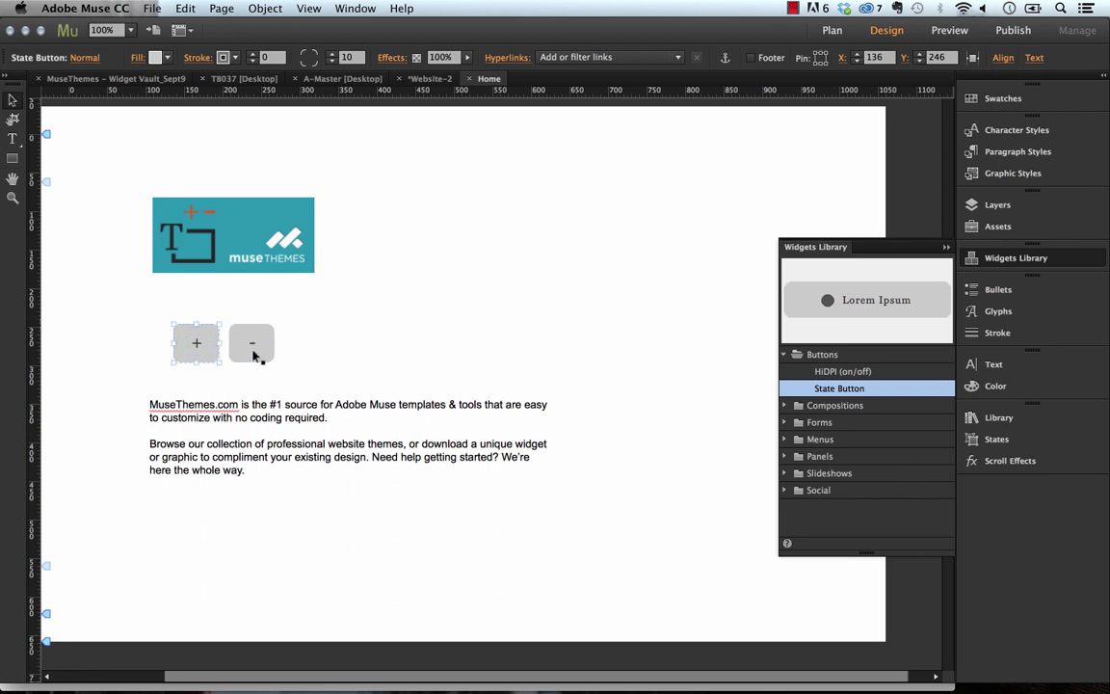
{"action": "left_click", "coordinate": [1005, 175]}
{"action": "left_click", "coordinate": [1005, 176]}
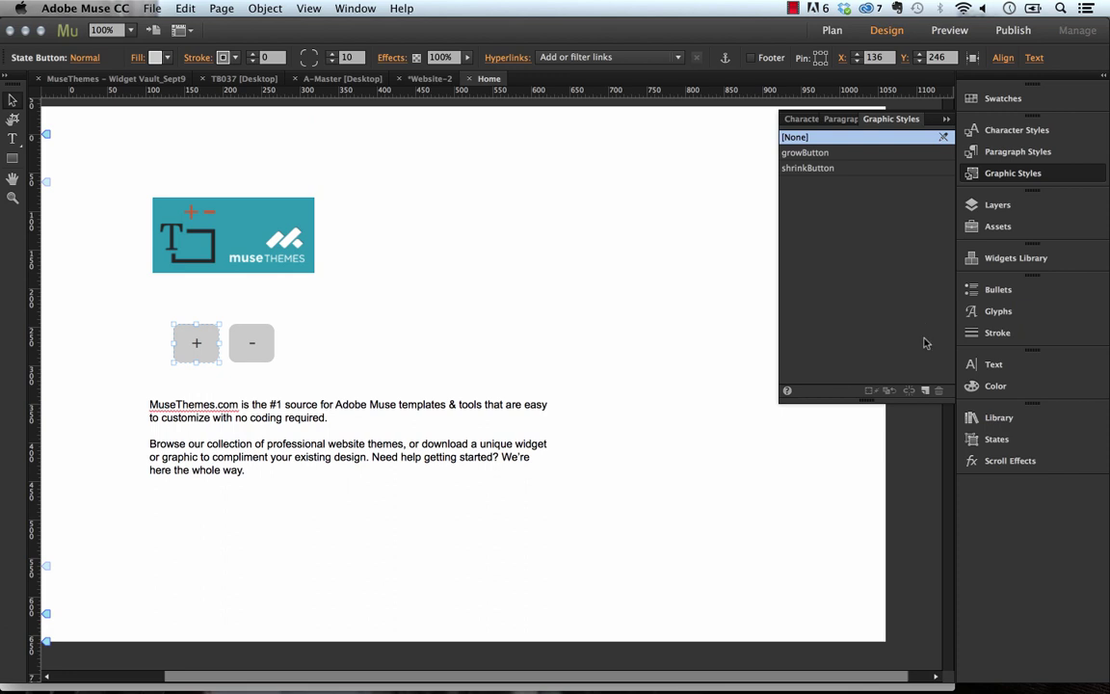
Create a graphic style named increase from the plus button.
{"action": "left_click", "coordinate": [926, 392]}
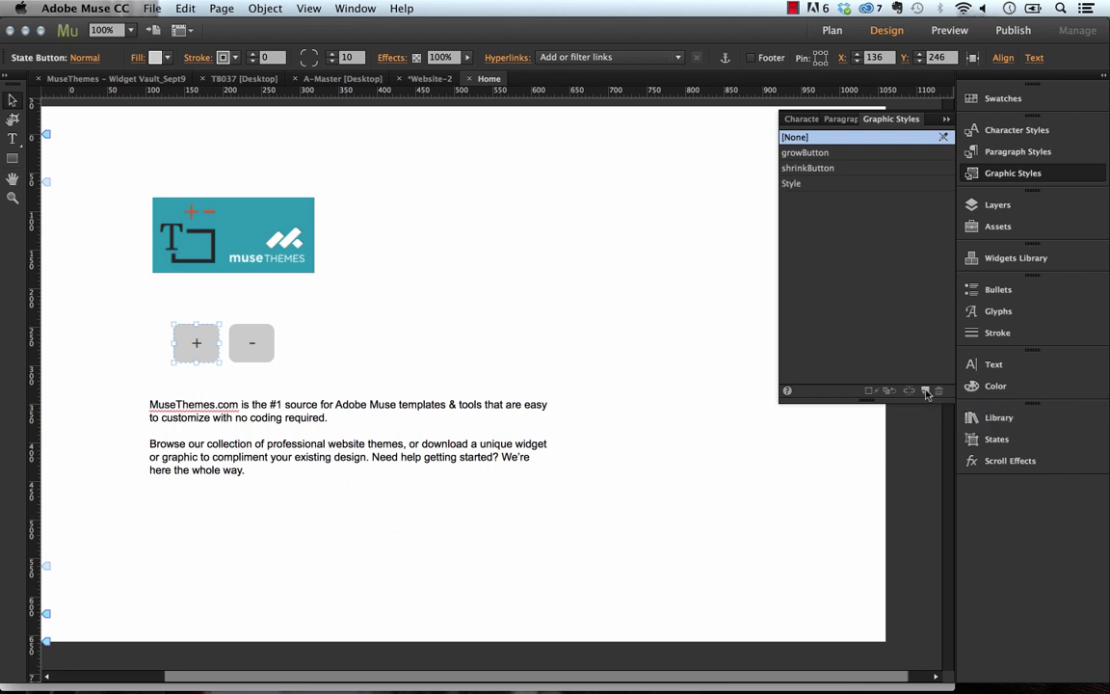
{"action": "double_click", "coordinate": [793, 184]}
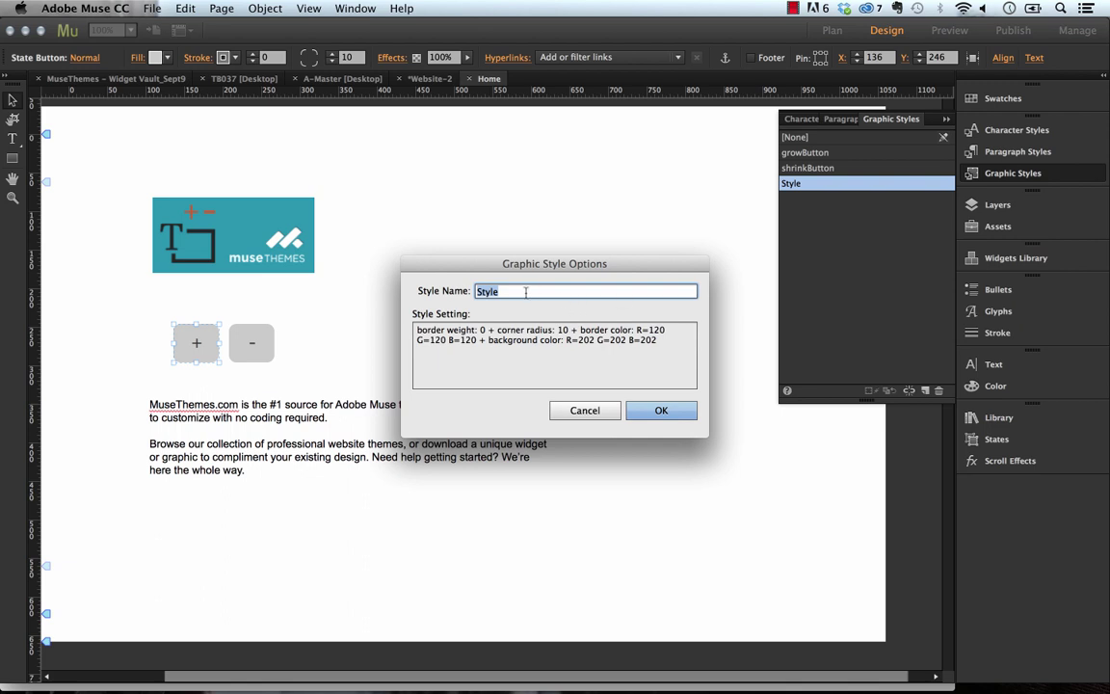
{"action": "type", "text": "increase"}
{"action": "left_click", "coordinate": [650, 420]}
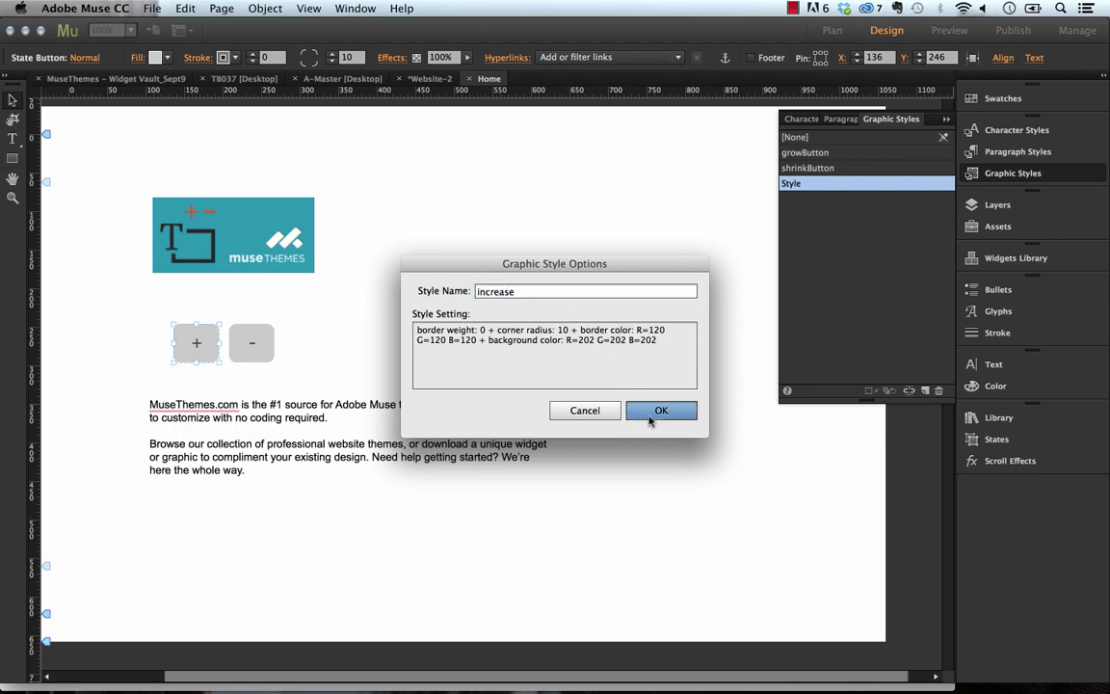
Create a graphic style named decrease from the minus button.
{"action": "left_click", "coordinate": [249, 338]}
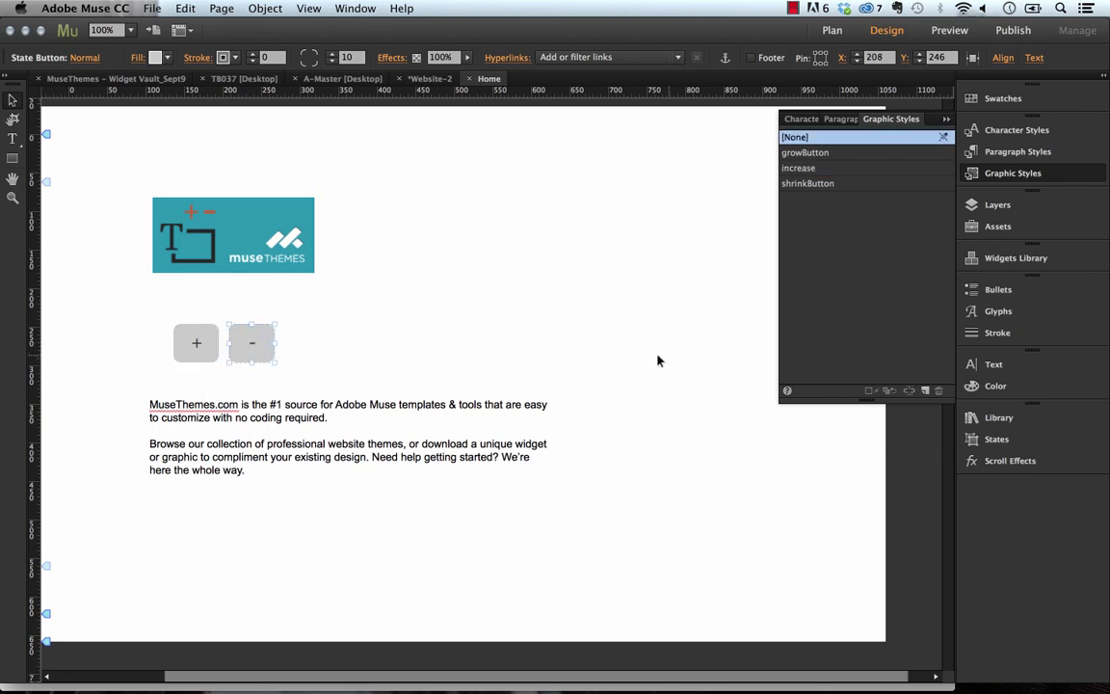
{"action": "left_click", "coordinate": [926, 393]}
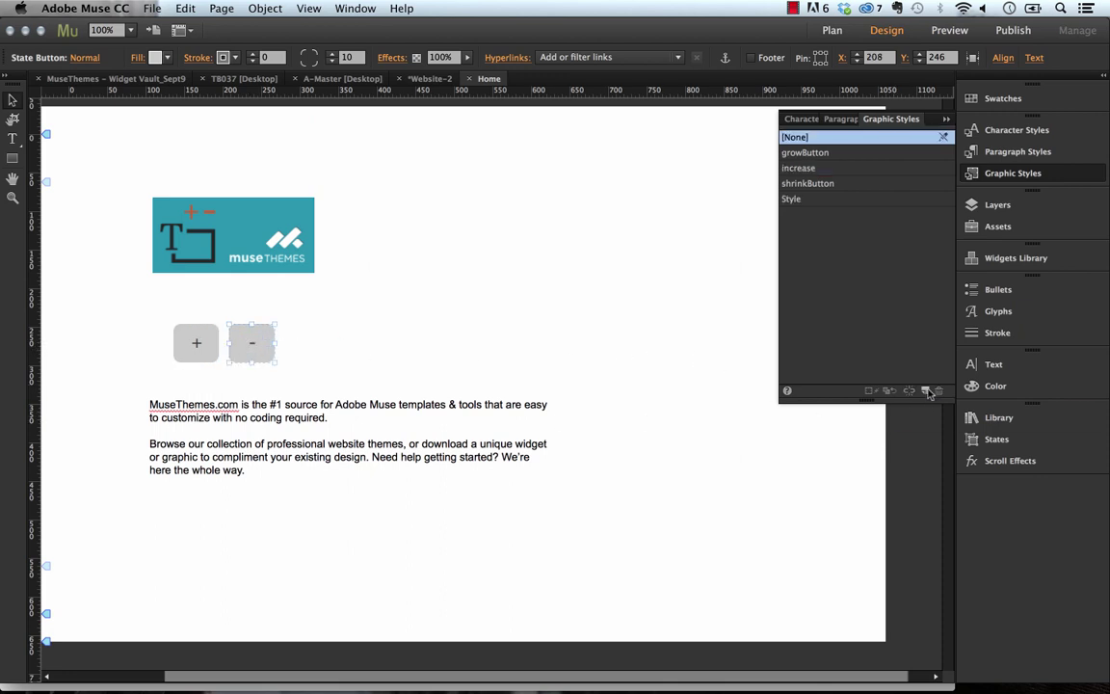
{"action": "double_click", "coordinate": [790, 198]}
{"action": "type", "text": "decrease"}
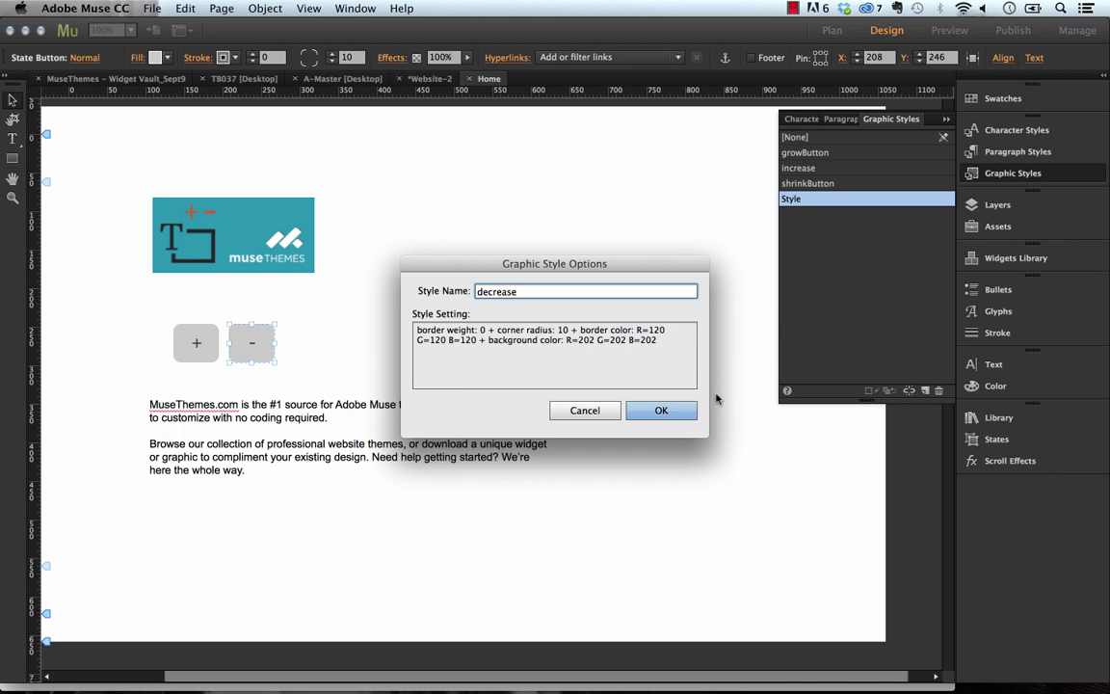
{"action": "left_click", "coordinate": [671, 413]}
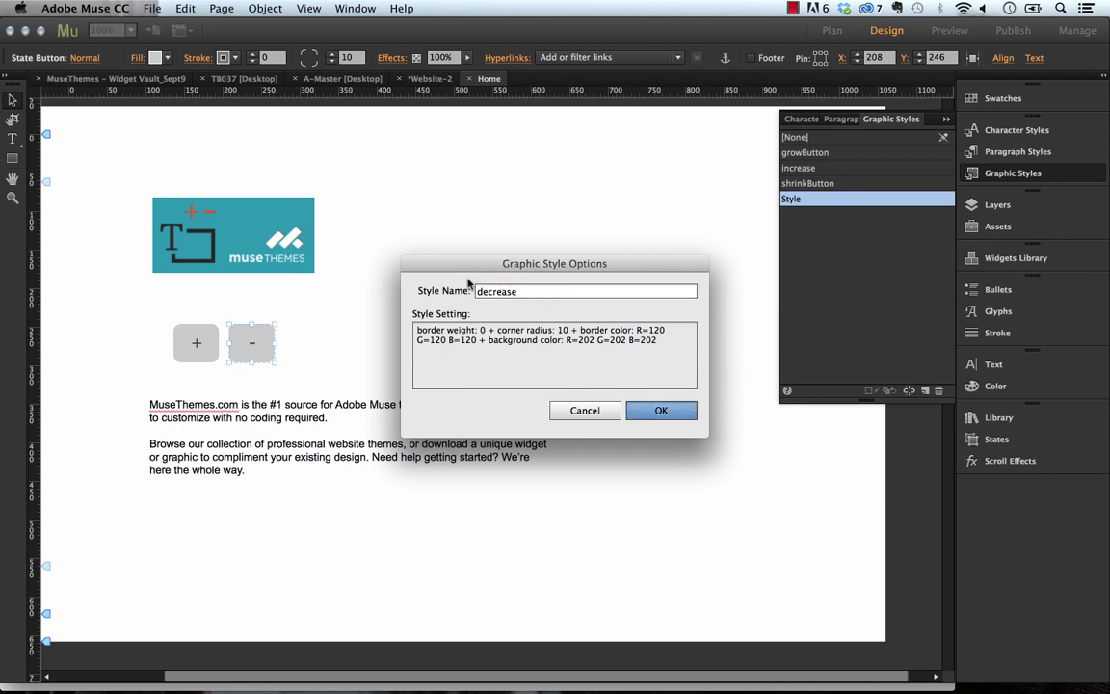
{"action": "key", "text": "Return"}
{"action": "left_click", "coordinate": [429, 231]}
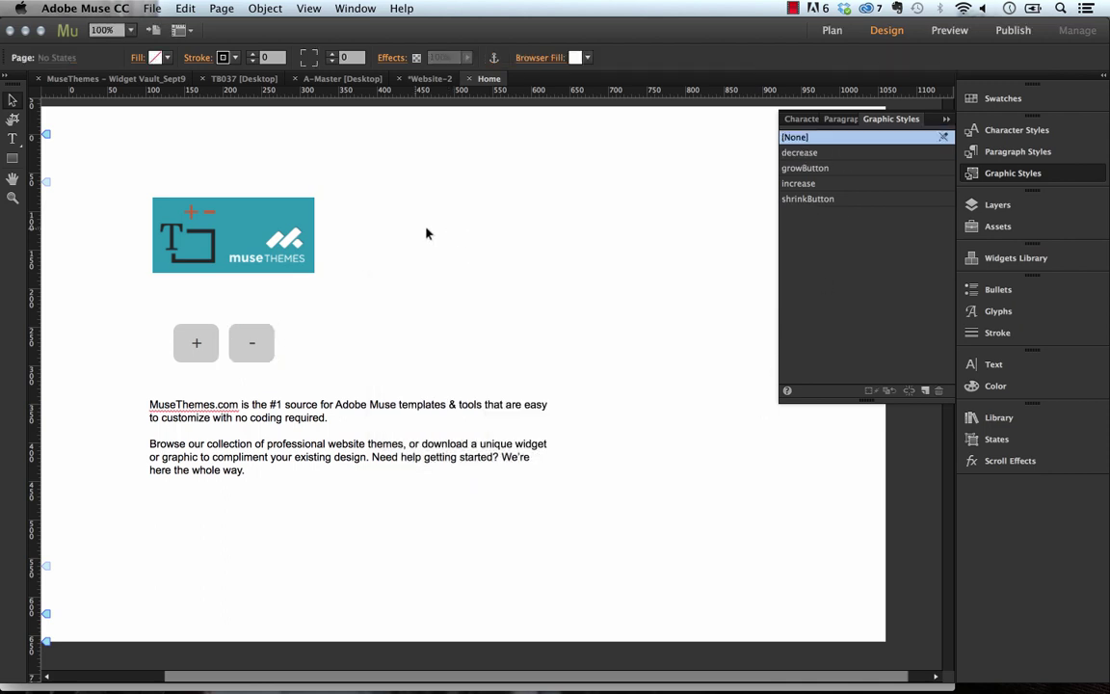
In the Resizable Text widget's options, set Enlarge Button Class to increase and Shrink Button Class to decrease.
{"action": "left_click", "coordinate": [269, 234]}
{"action": "left_click", "coordinate": [328, 194]}
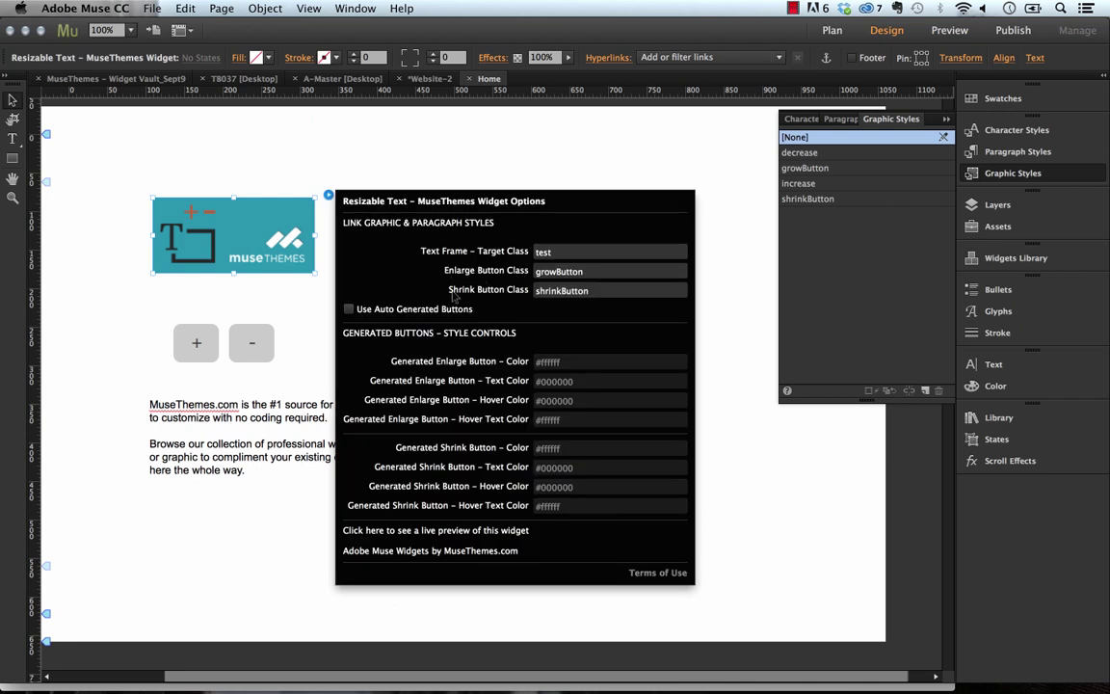
{"action": "left_click", "coordinate": [564, 272]}
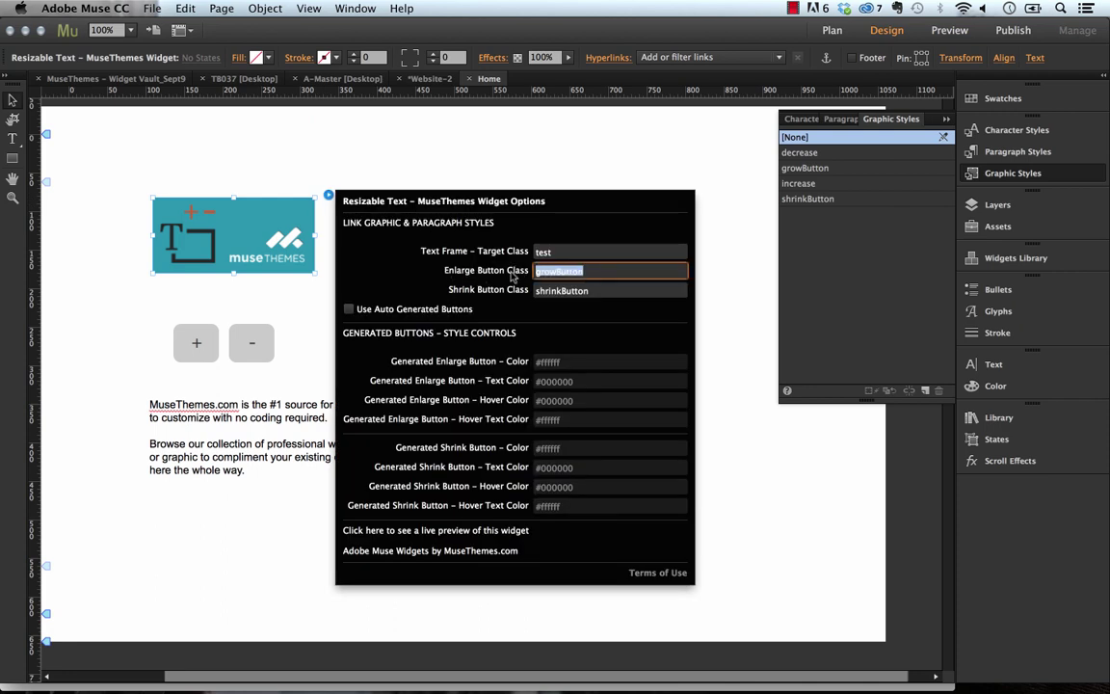
{"action": "type", "text": "increase"}
{"action": "key", "text": "Tab"}
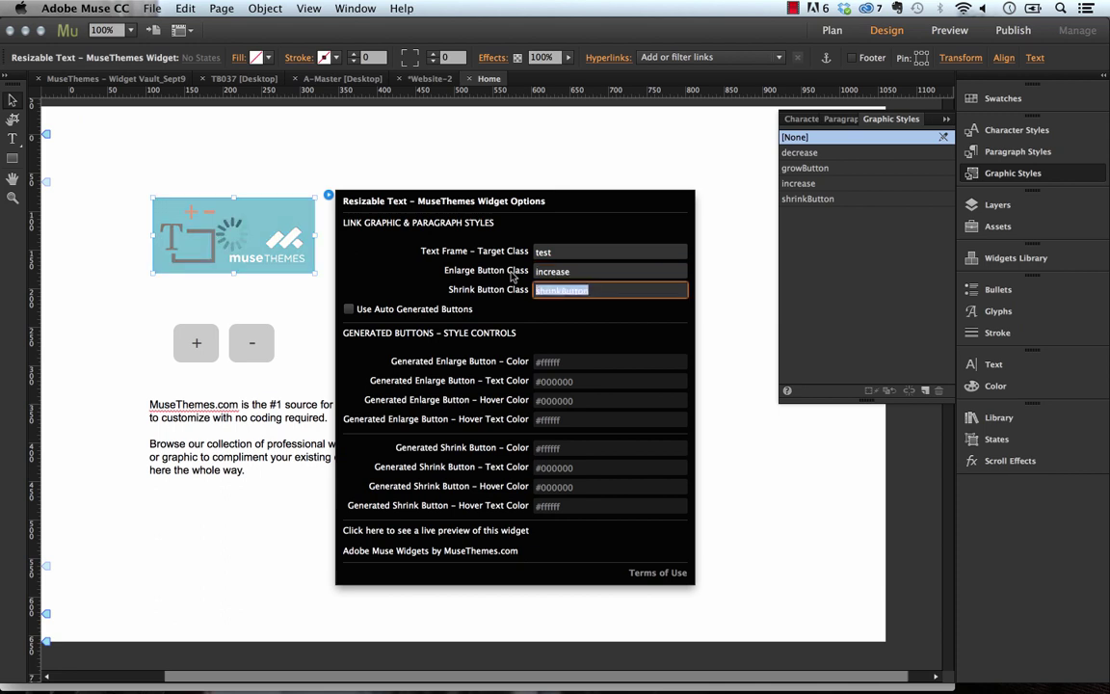
{"action": "type", "text": "decrea"}
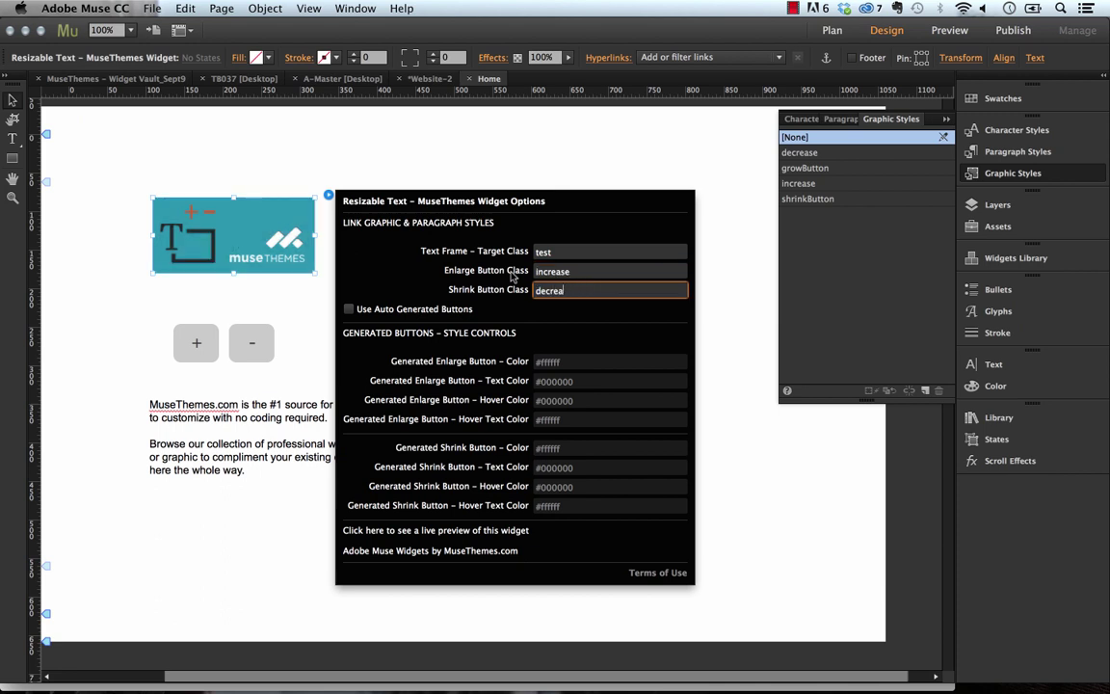
{"action": "type", "text": "se"}
{"action": "key", "text": "Return"}
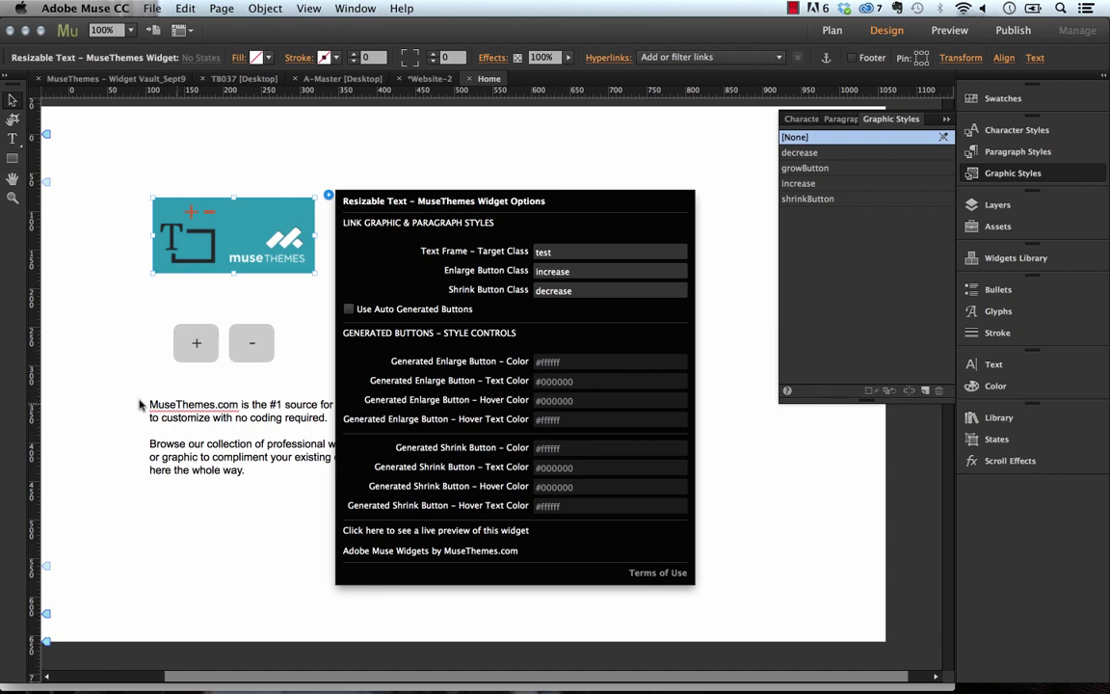
{"action": "left_click", "coordinate": [120, 314]}
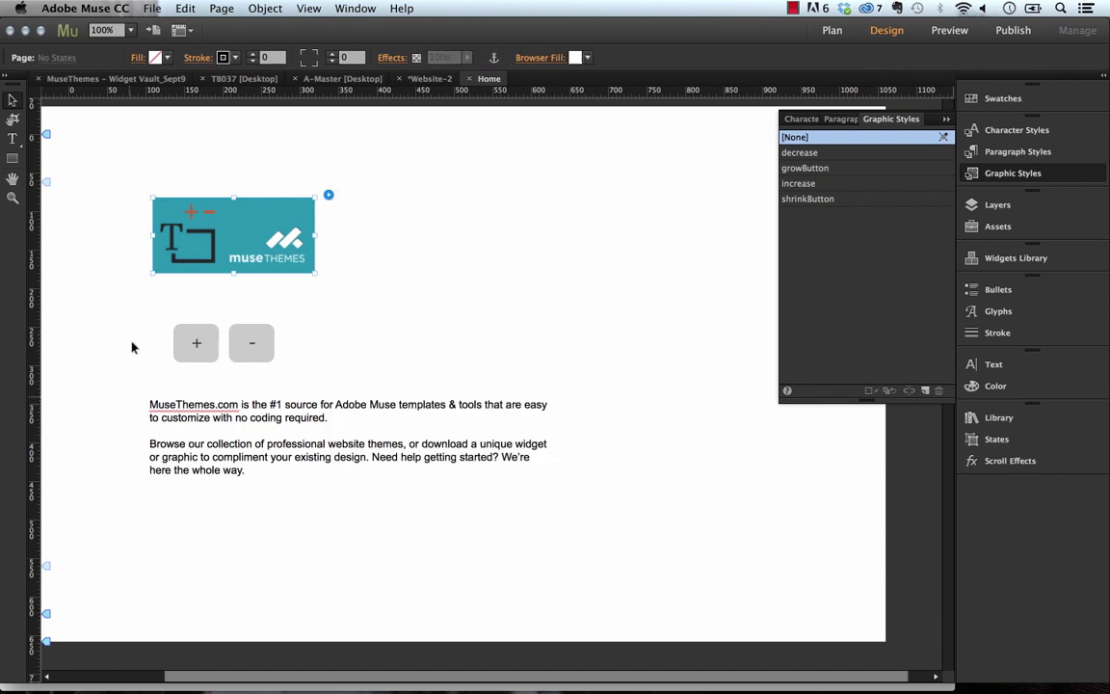
Preview the page in Firefox and click plus and minus to enlarge and shrink the text.
{"action": "left_click", "coordinate": [153, 7]}
{"action": "left_click", "coordinate": [212, 426]}
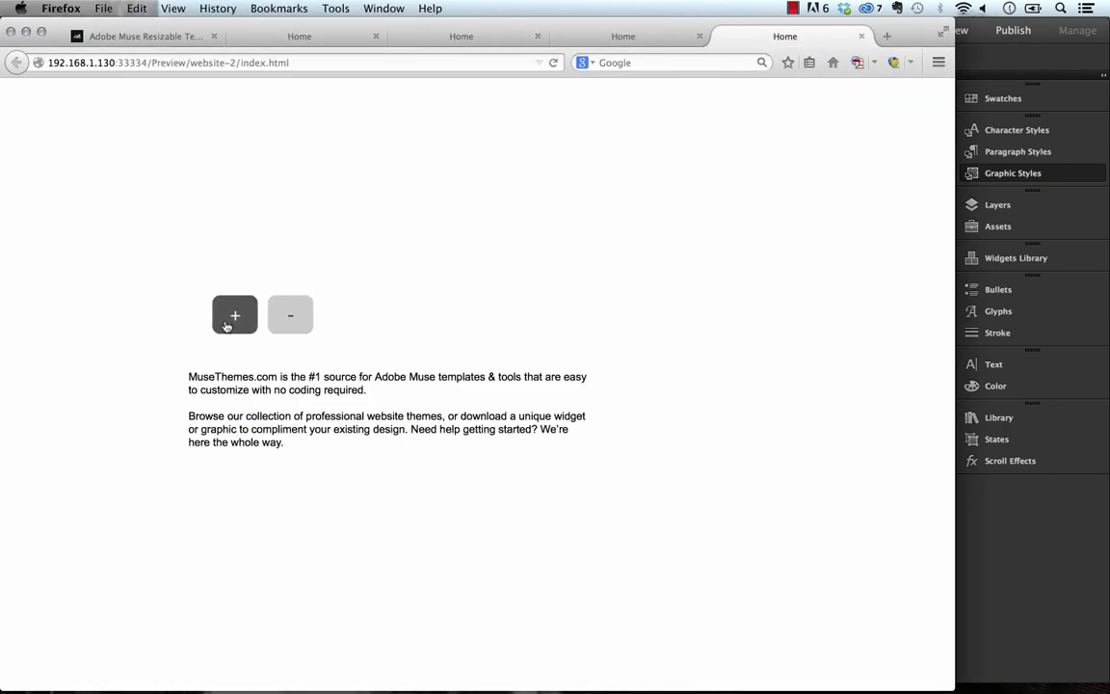
{"action": "left_click", "coordinate": [232, 321]}
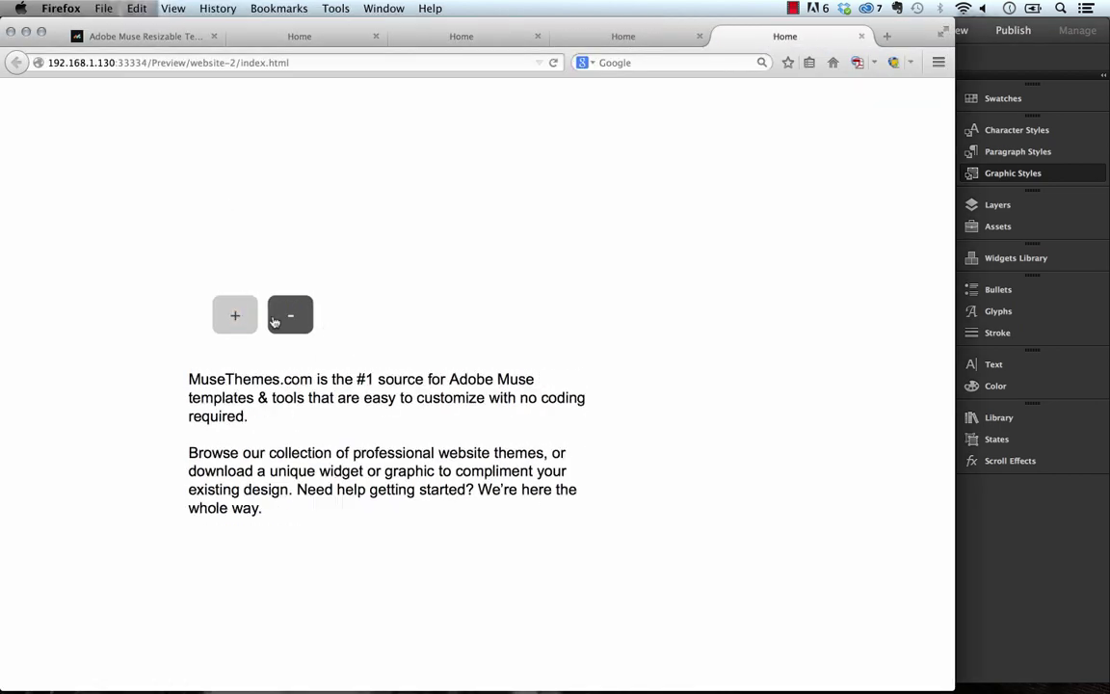
{"action": "left_click", "coordinate": [289, 318]}
{"action": "left_click", "coordinate": [289, 318]}
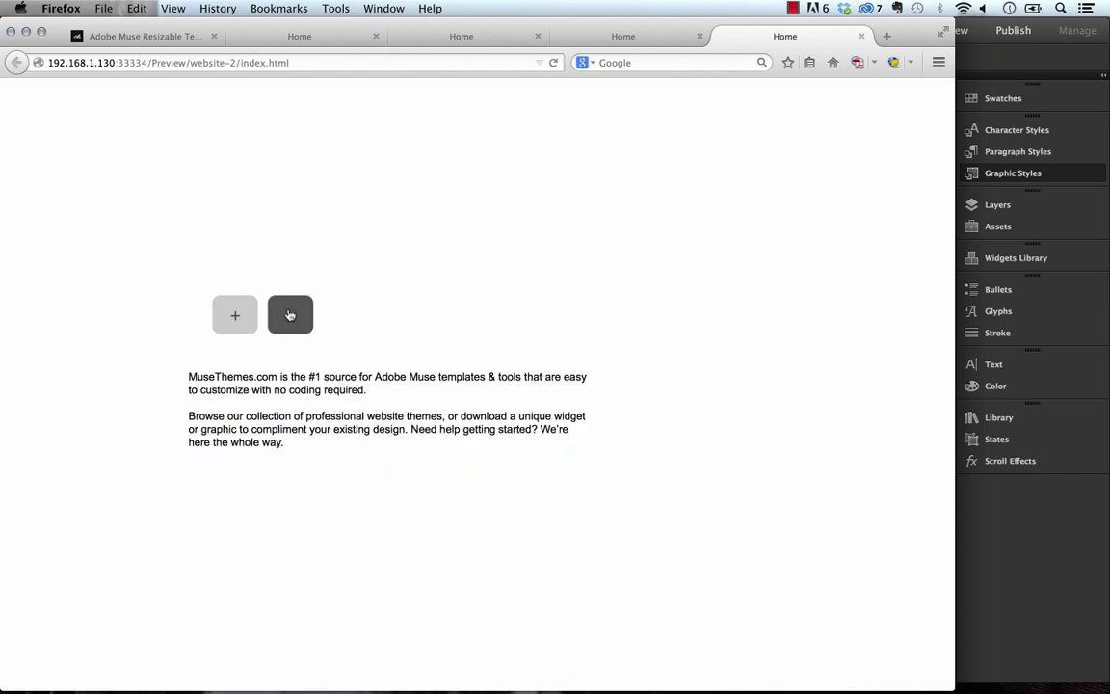
{"action": "left_click", "coordinate": [289, 318]}
{"action": "left_click", "coordinate": [232, 316]}
Select the paragraph text, then alternate minus and plus clicks until it ends one step larger.
{"action": "left_click_drag", "start_coordinate": [296, 452], "coordinate": [189, 375]}
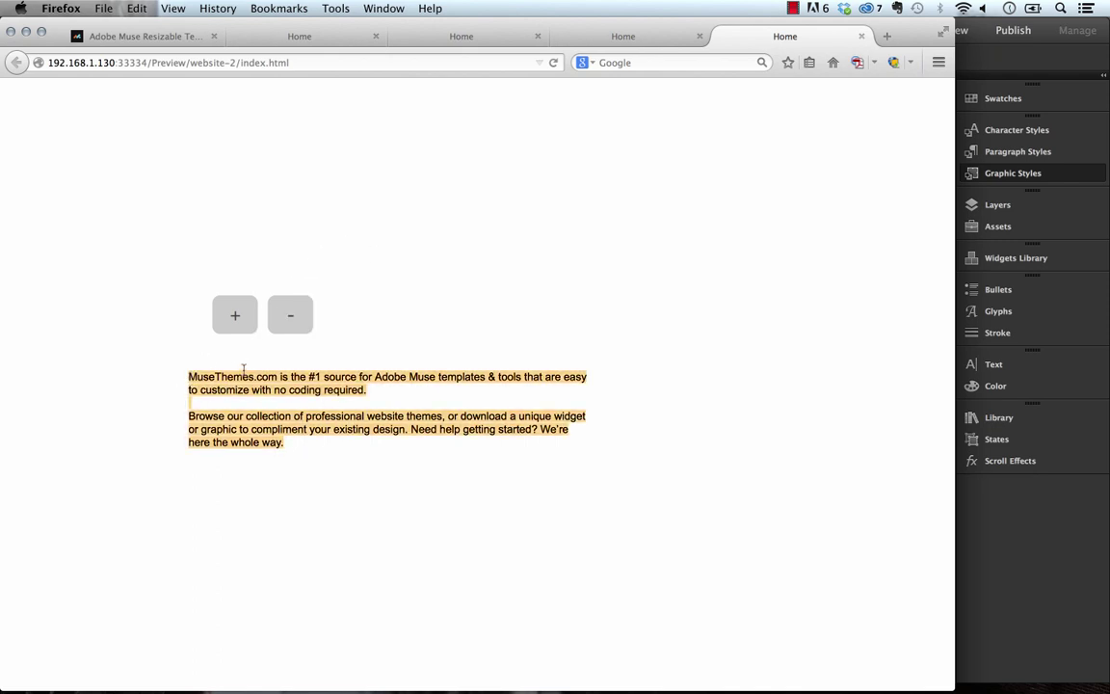
{"action": "left_click", "coordinate": [234, 318]}
{"action": "left_click", "coordinate": [286, 317]}
{"action": "double_click", "coordinate": [232, 316]}
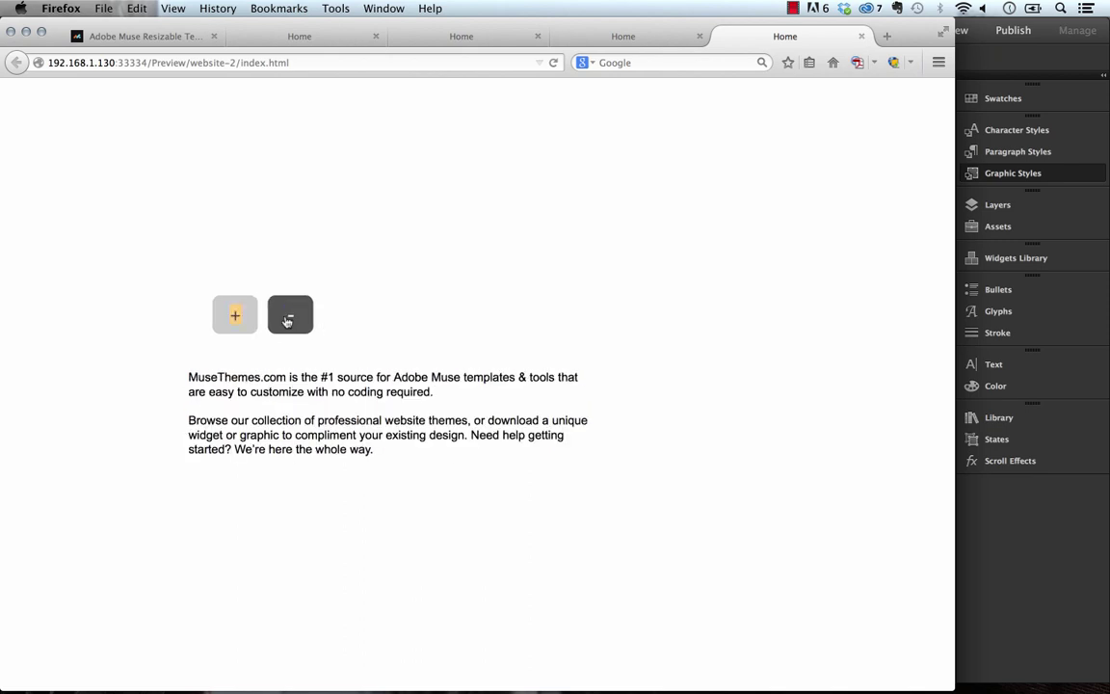
{"action": "left_click", "coordinate": [287, 321]}
{"action": "left_click", "coordinate": [238, 325]}
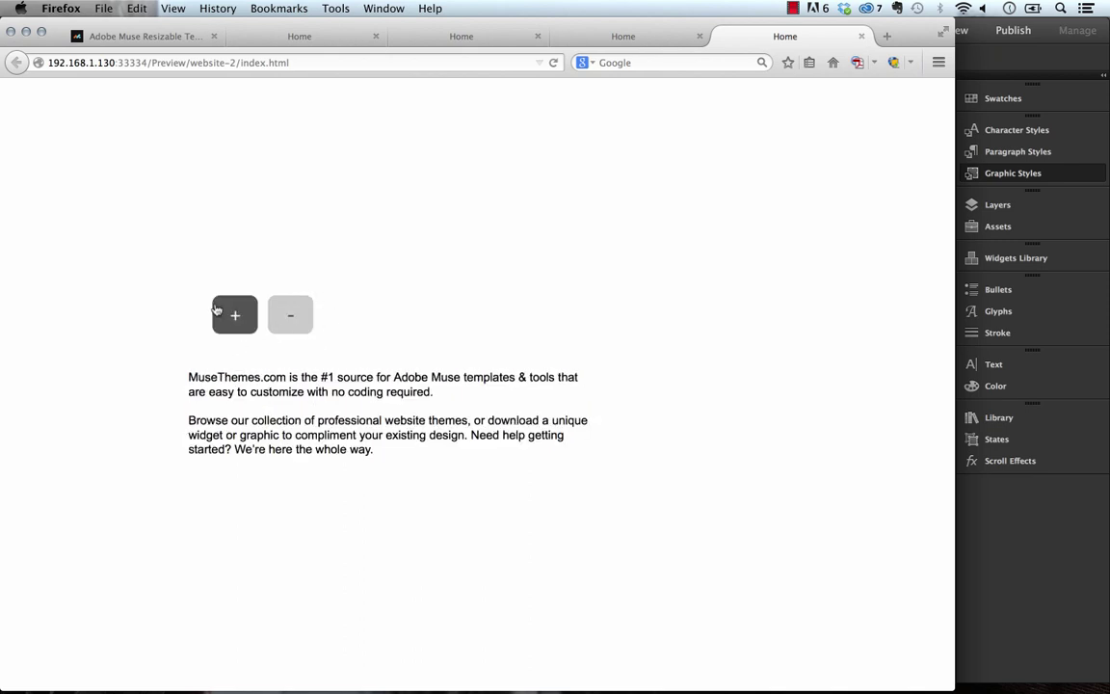